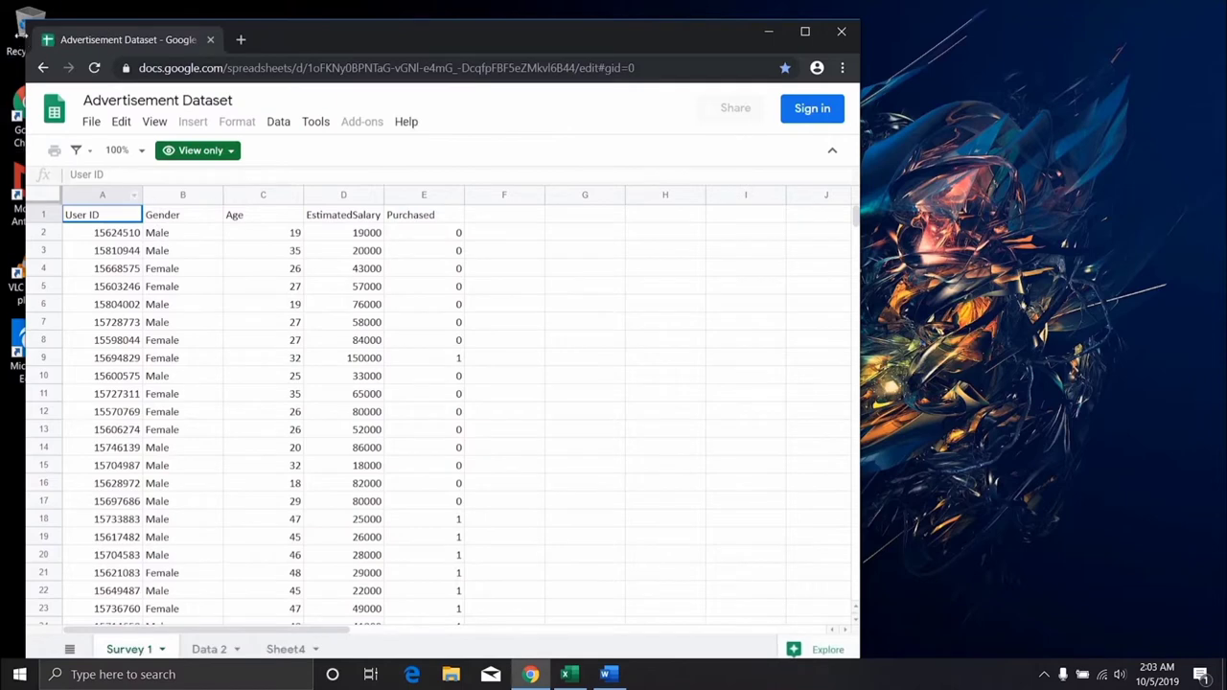
# Look for a download option, then try selecting Gender, Age, salary and purchase cells to copy.
pyautogui.click(91, 122)
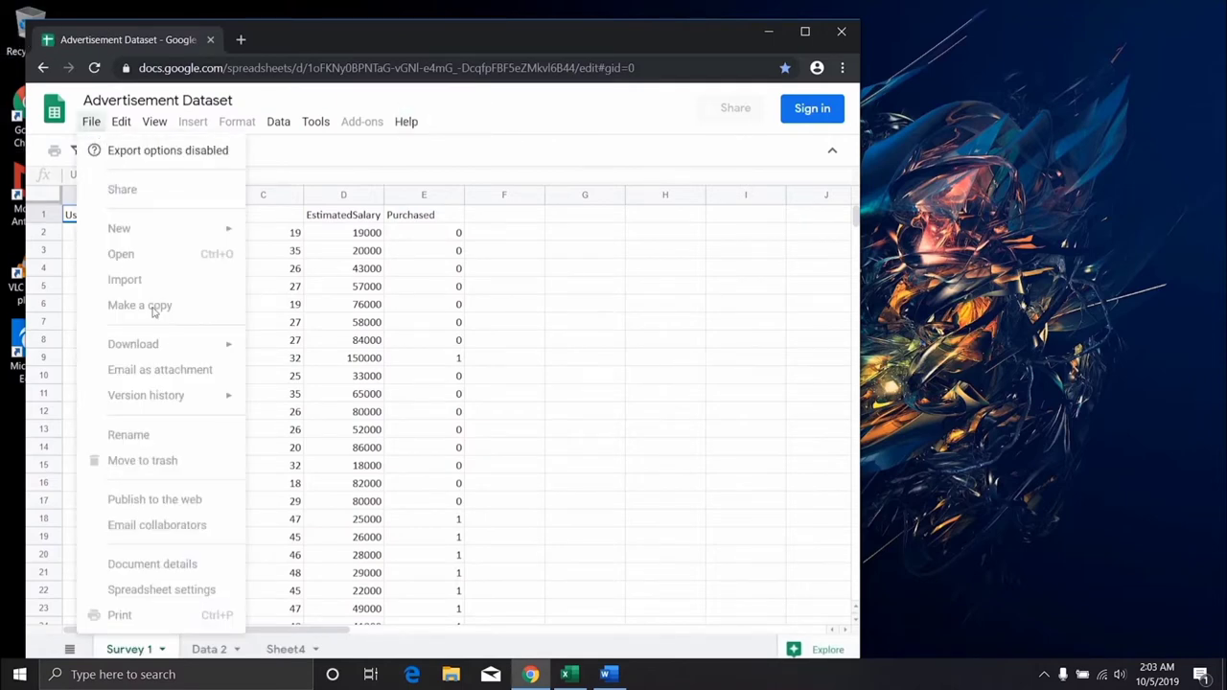
pyautogui.click(515, 366)
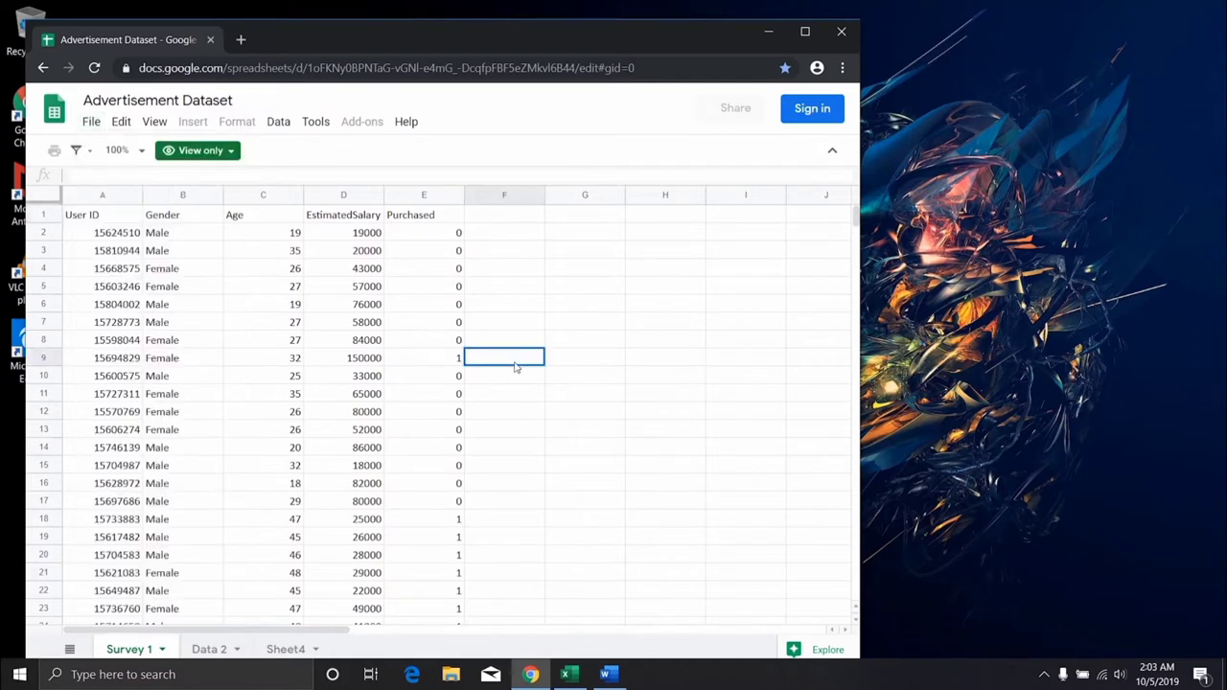
pyautogui.moveTo(186, 251); pyautogui.dragTo(243, 293)
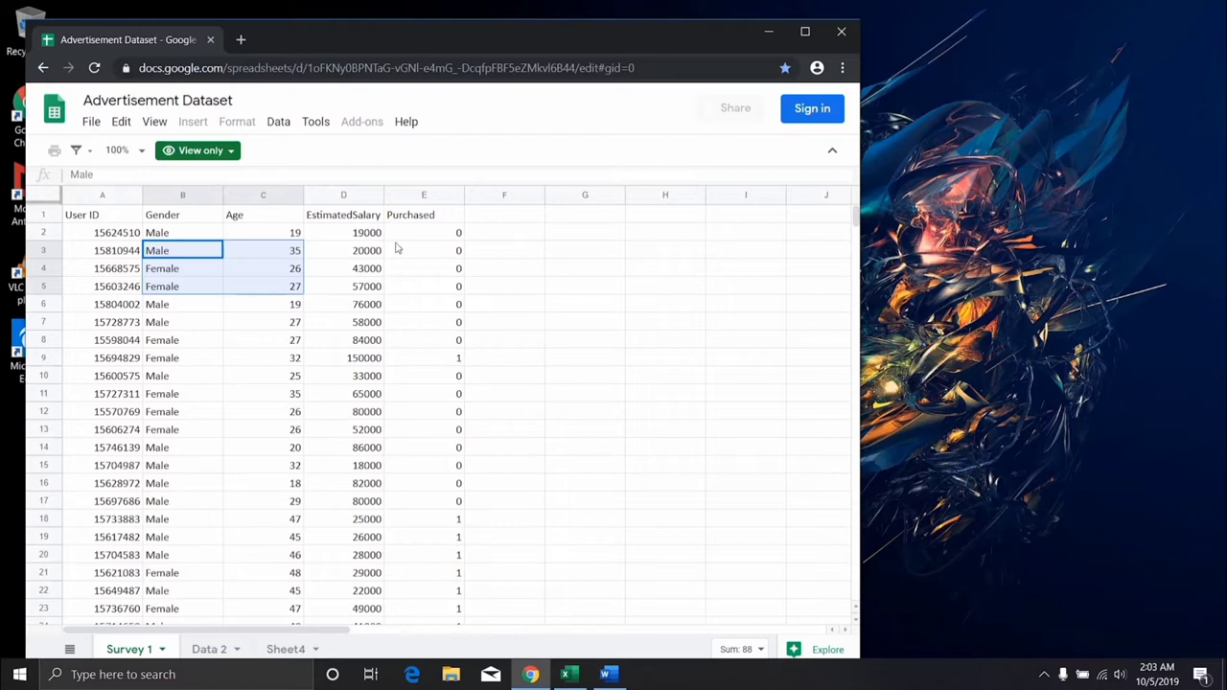
pyautogui.moveTo(331, 284); pyautogui.dragTo(488, 410)
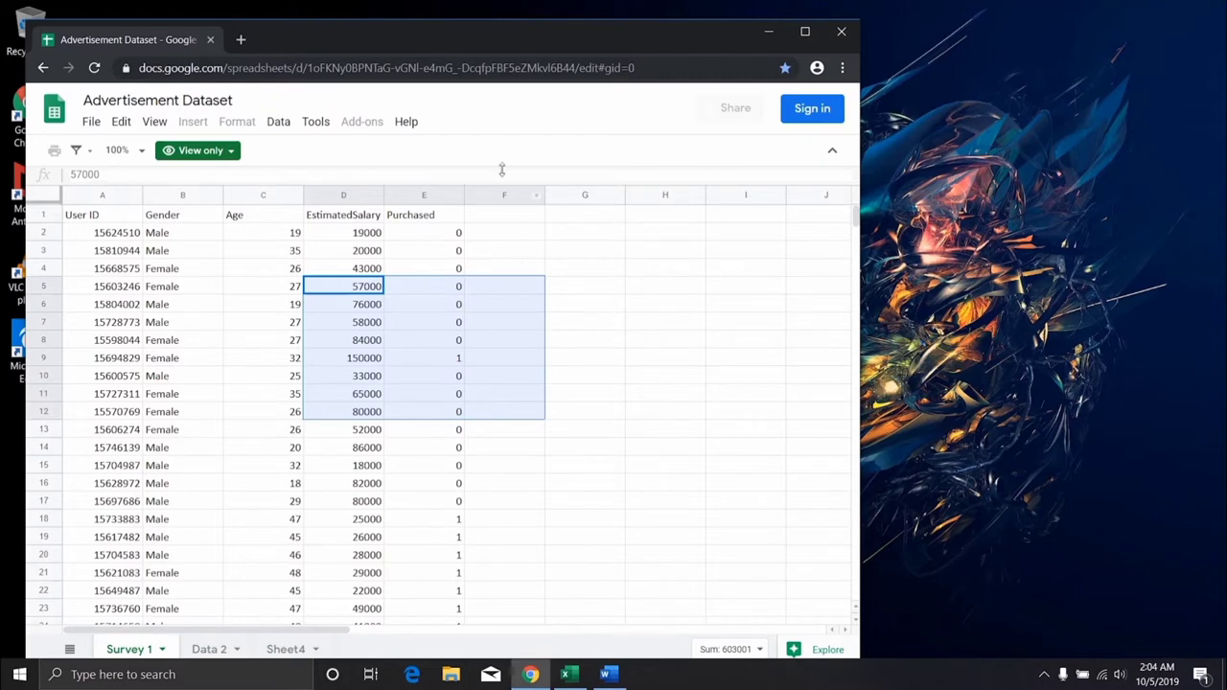
# Replace 'edit#gid=0' at the end of the sheet's URL with 'htmlview' and load it.
pyautogui.click(705, 68)
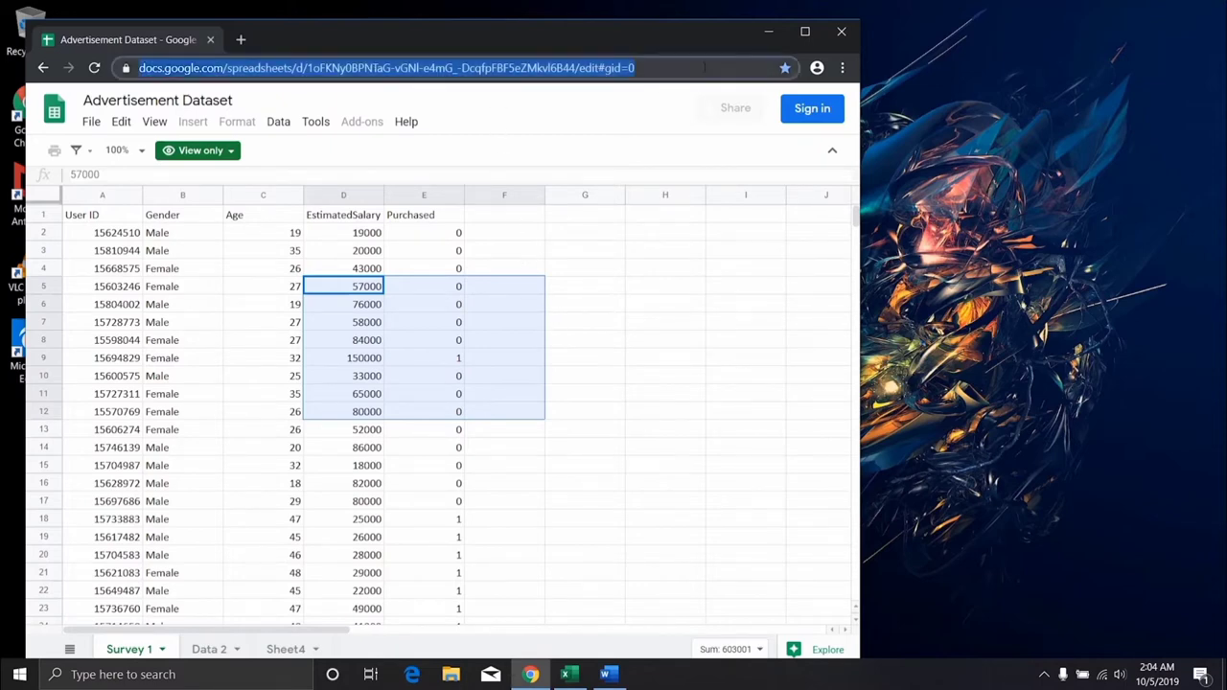
pyautogui.click(705, 67)
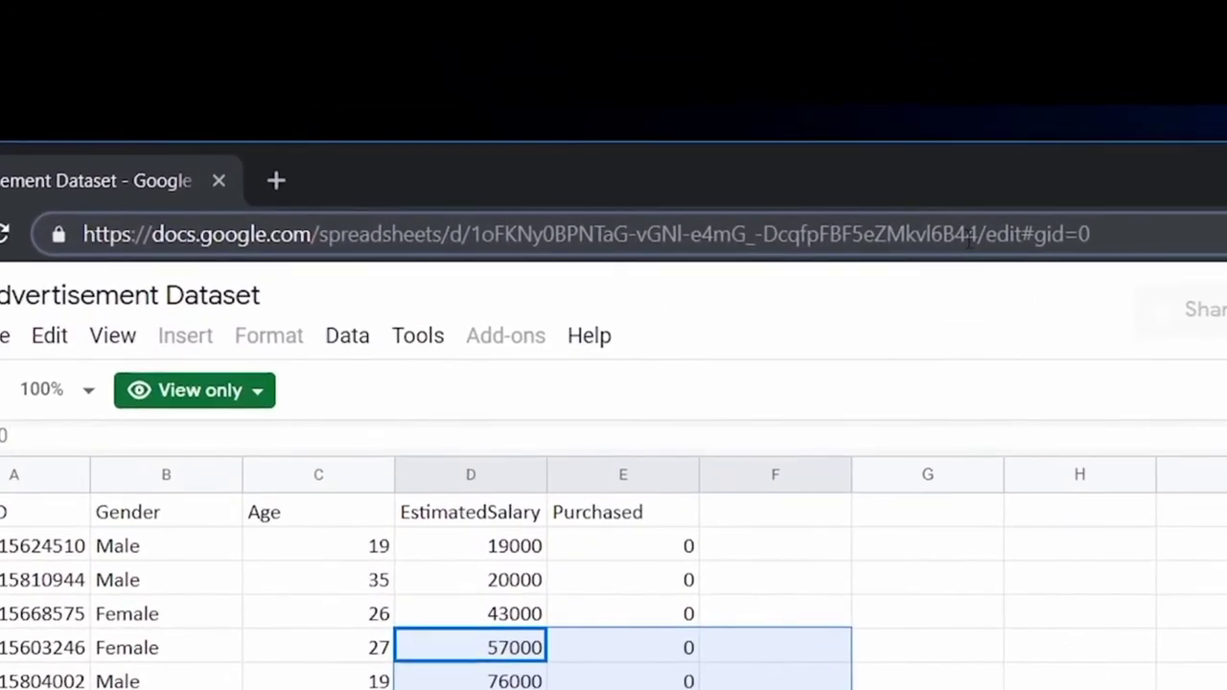
pyautogui.moveTo(988, 234); pyautogui.dragTo(1117, 235)
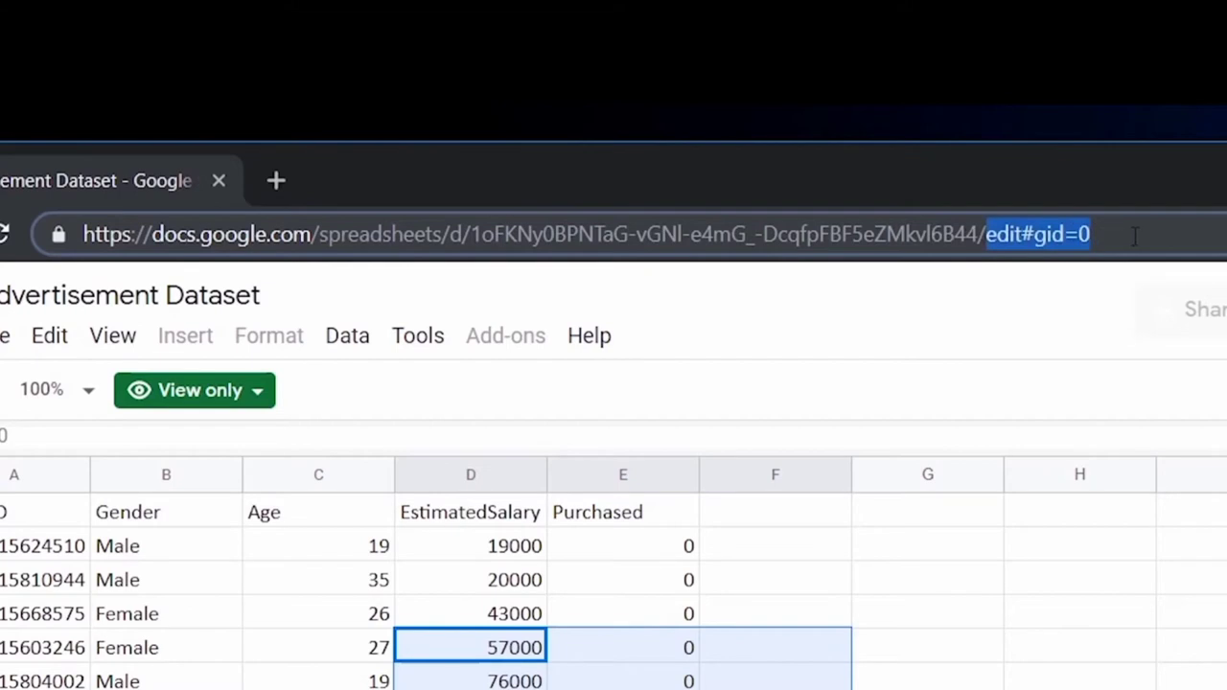
pyautogui.press('BackSpace')
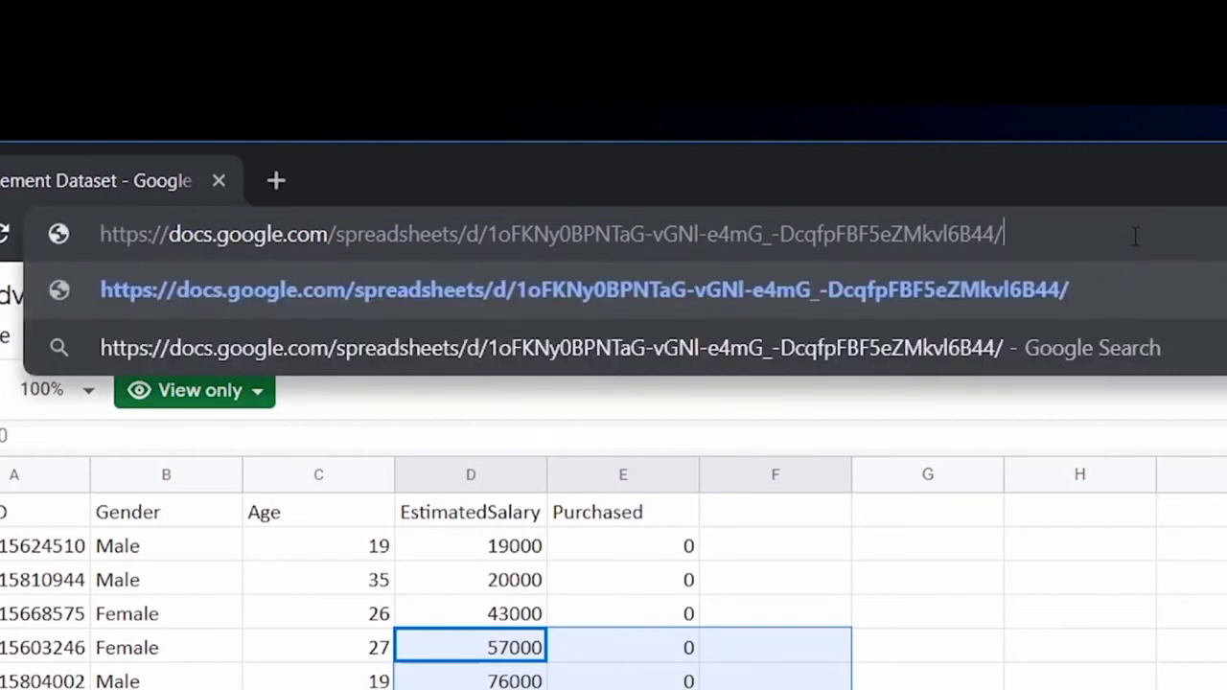
pyautogui.write('htmlv')
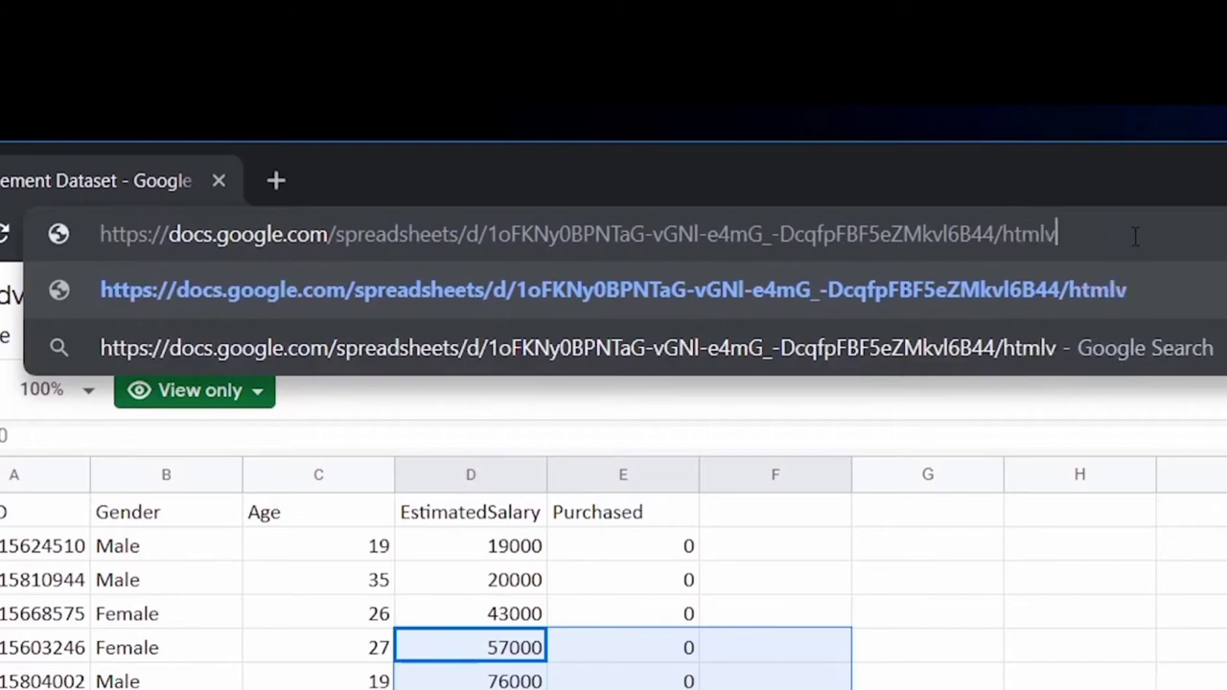
pyautogui.write('iew')
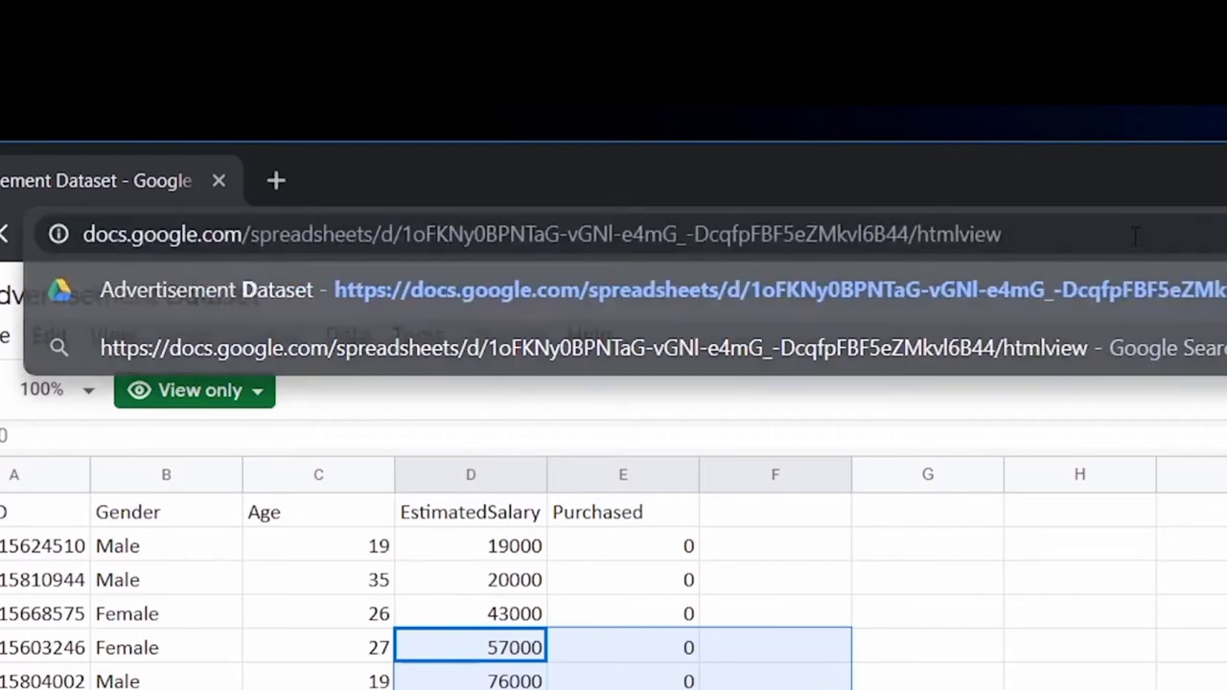
pyautogui.press('Return')
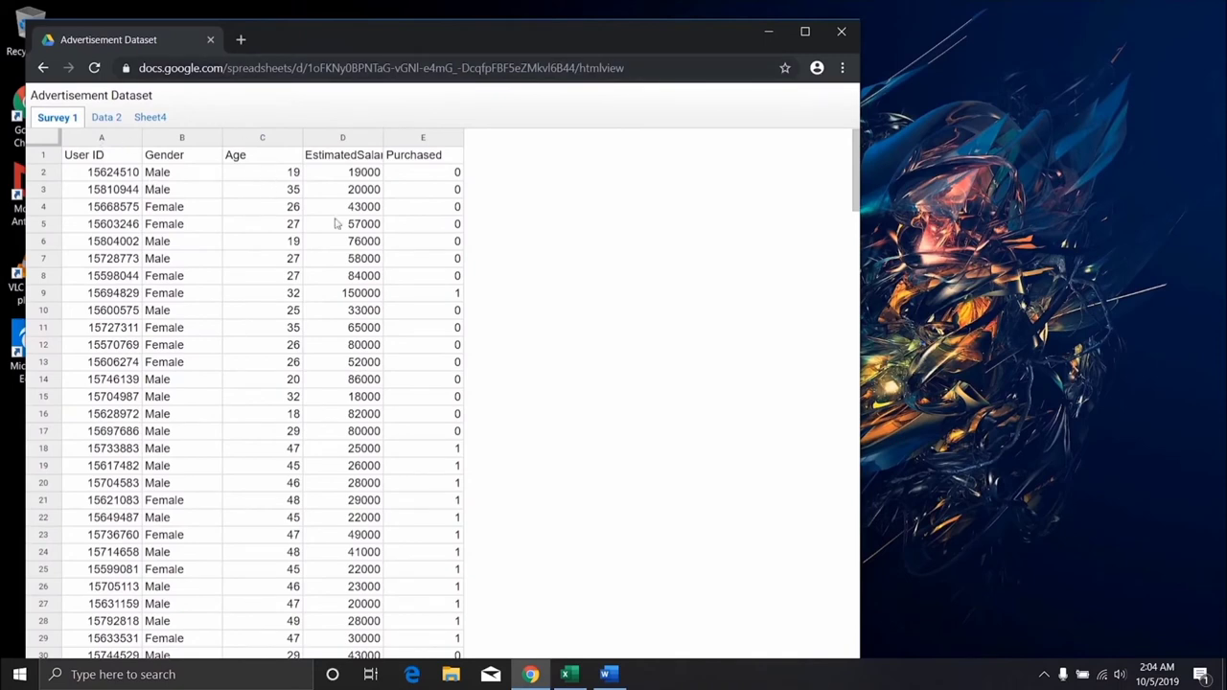
# Copy the first survey rows, then select the entire htmlview page with Ctrl+A.
pyautogui.moveTo(113, 172); pyautogui.dragTo(297, 362)
pyautogui.rightClick(304, 314)
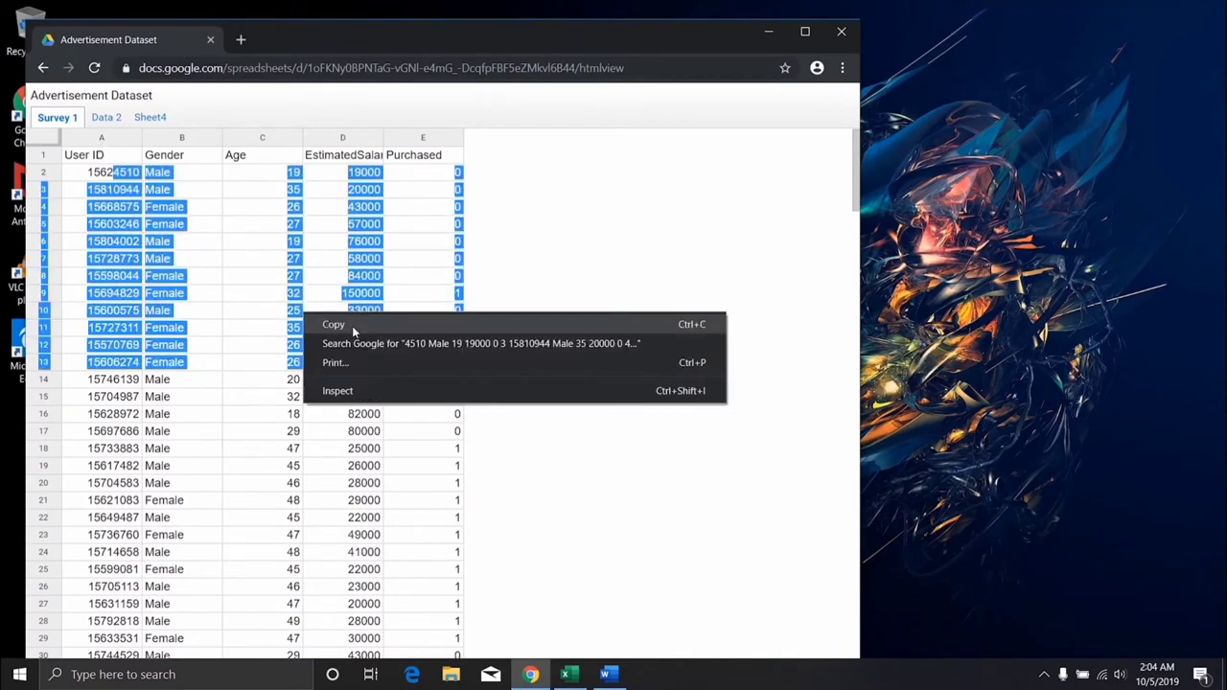
pyautogui.click(352, 326)
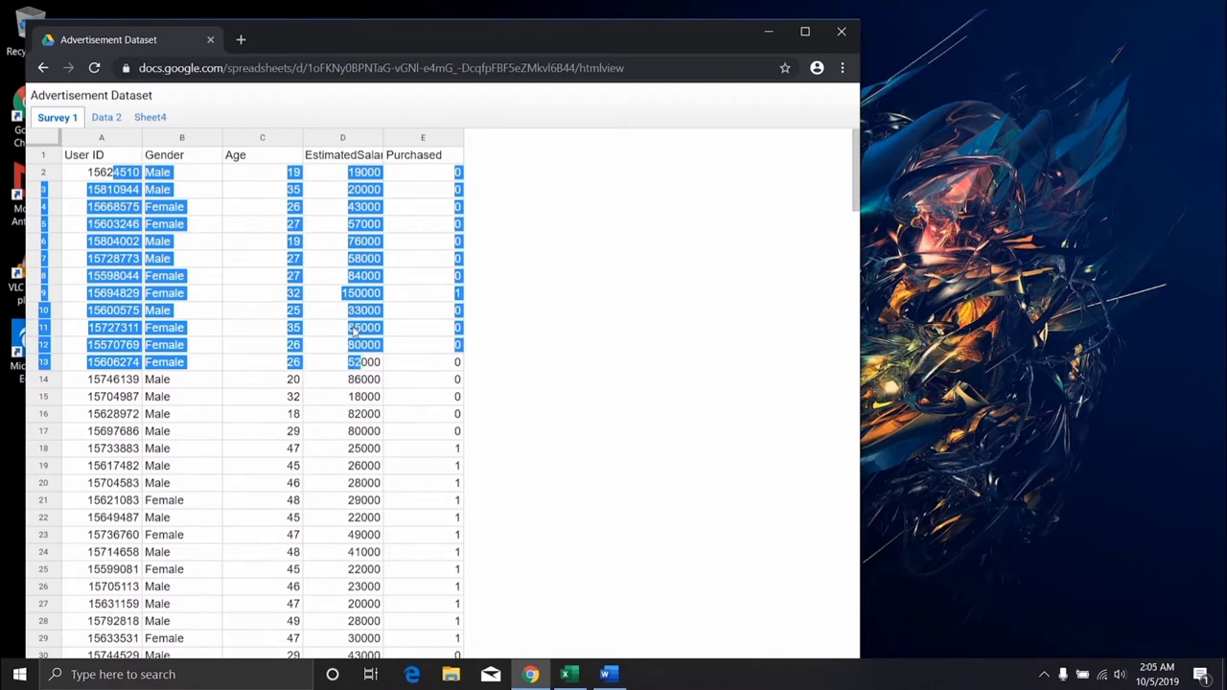
pyautogui.hotkey('ctrl', 'a')
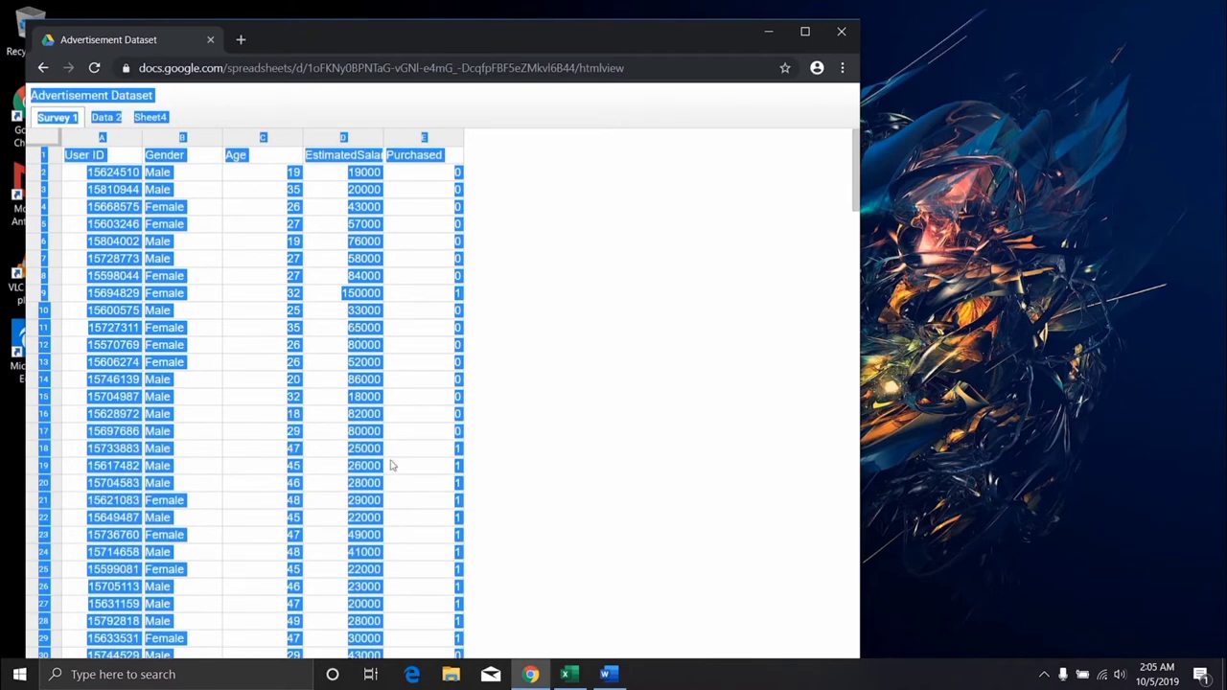
# Paste the copied dataset into cell A1 of Sheet1 in the blank Excel workbook.
pyautogui.click(569, 674)
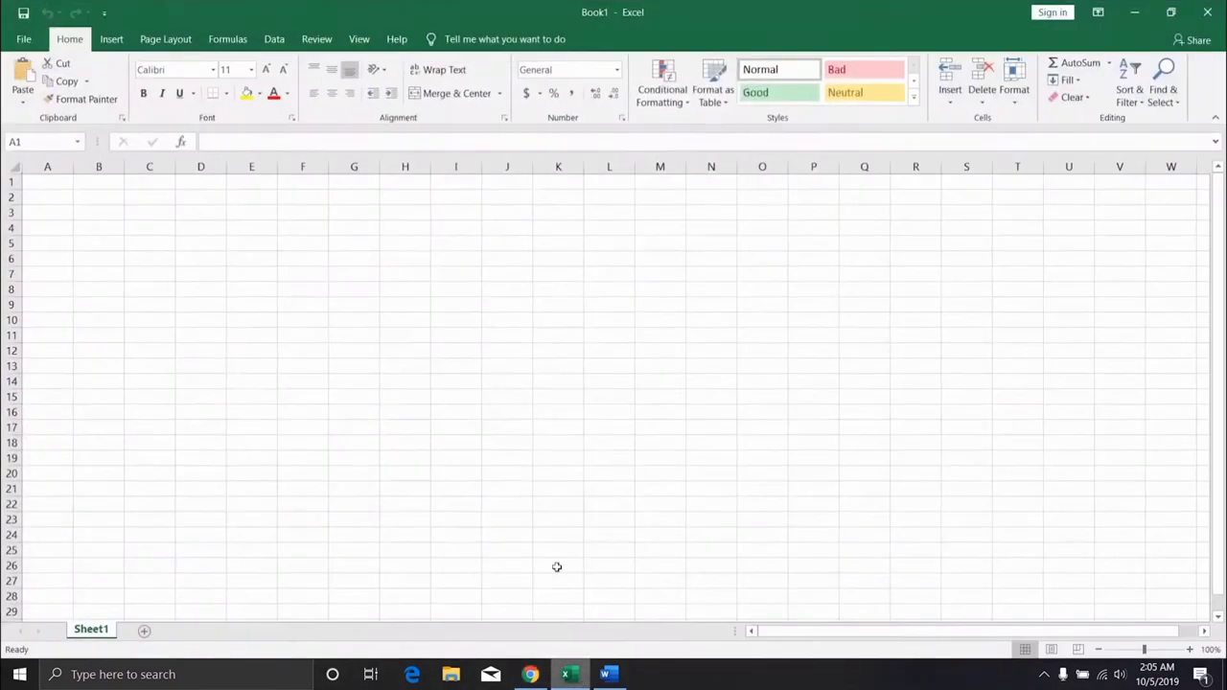
pyautogui.click(60, 182)
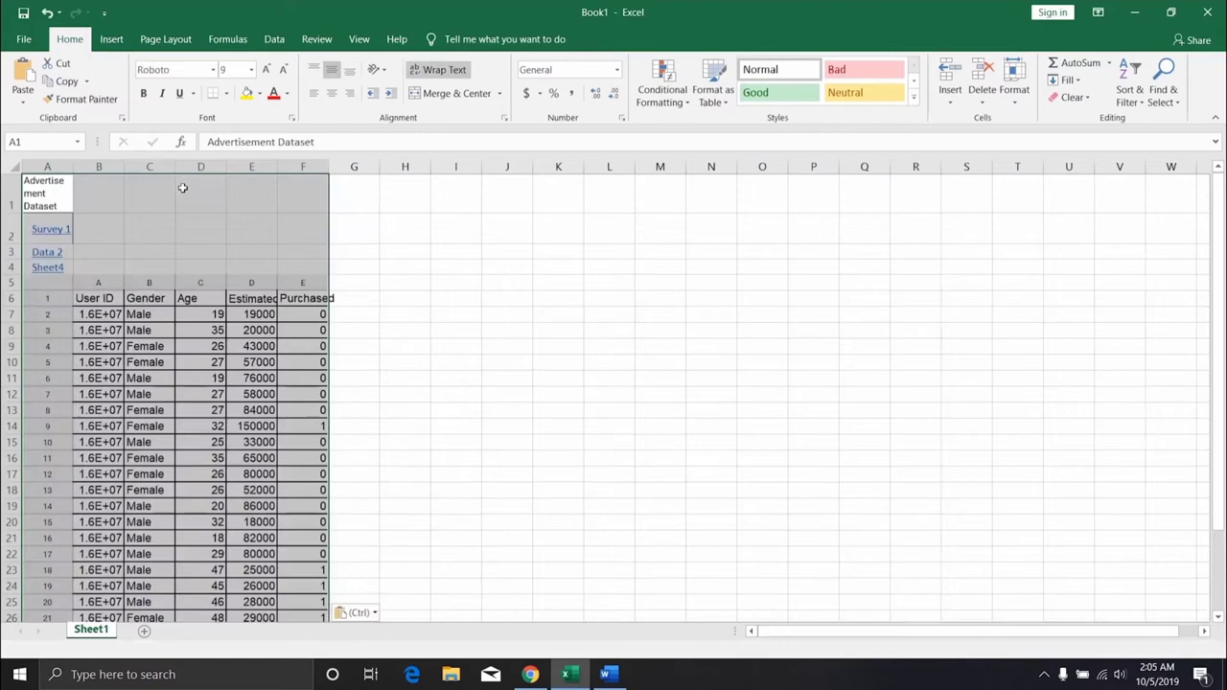
pyautogui.hotkey('ctrl', 'v')
pyautogui.scroll(-1, 176, 197)
pyautogui.moveTo(51, 215); pyautogui.dragTo(49, 295)
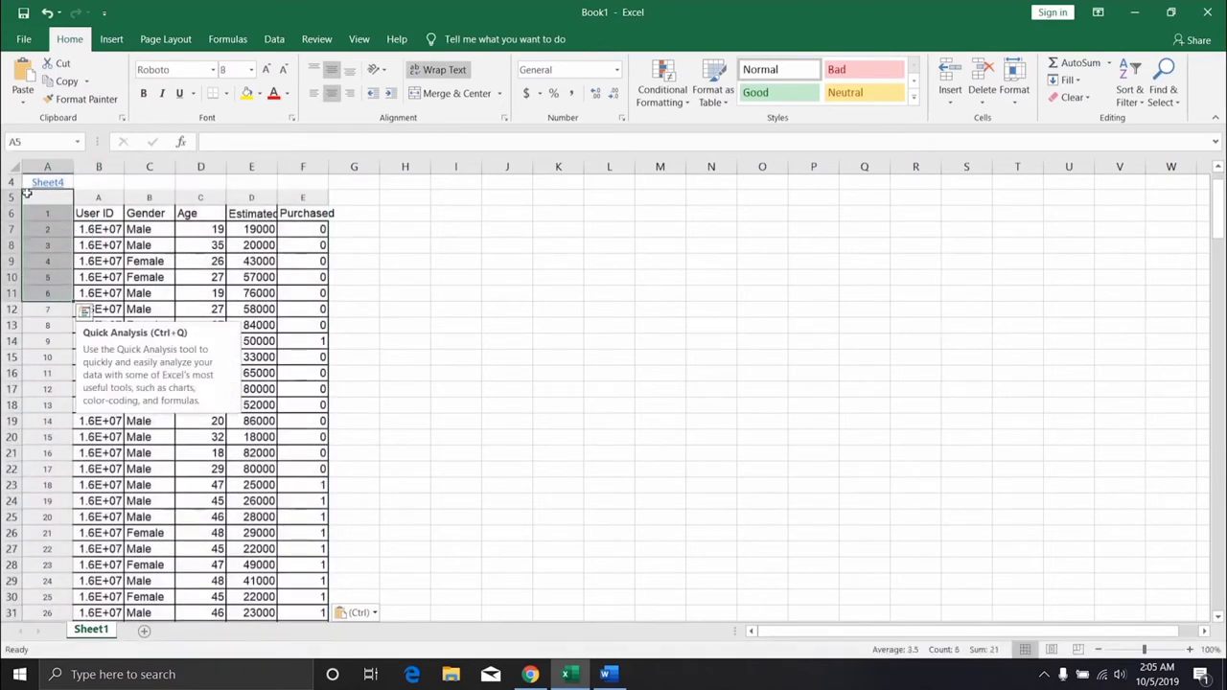
pyautogui.moveTo(27, 194); pyautogui.dragTo(153, 196)
pyautogui.scroll(1, 102, 189)
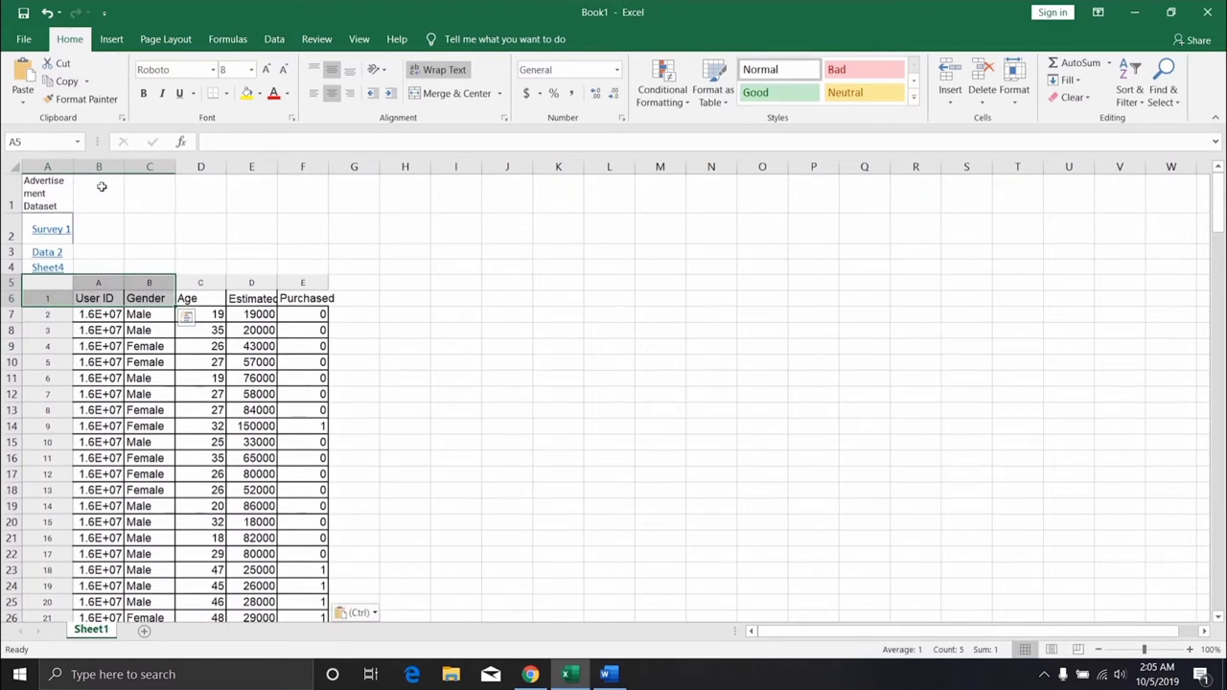
# Delete column A and rows 1–5 so the User ID headers start the sheet.
pyautogui.click(47, 167)
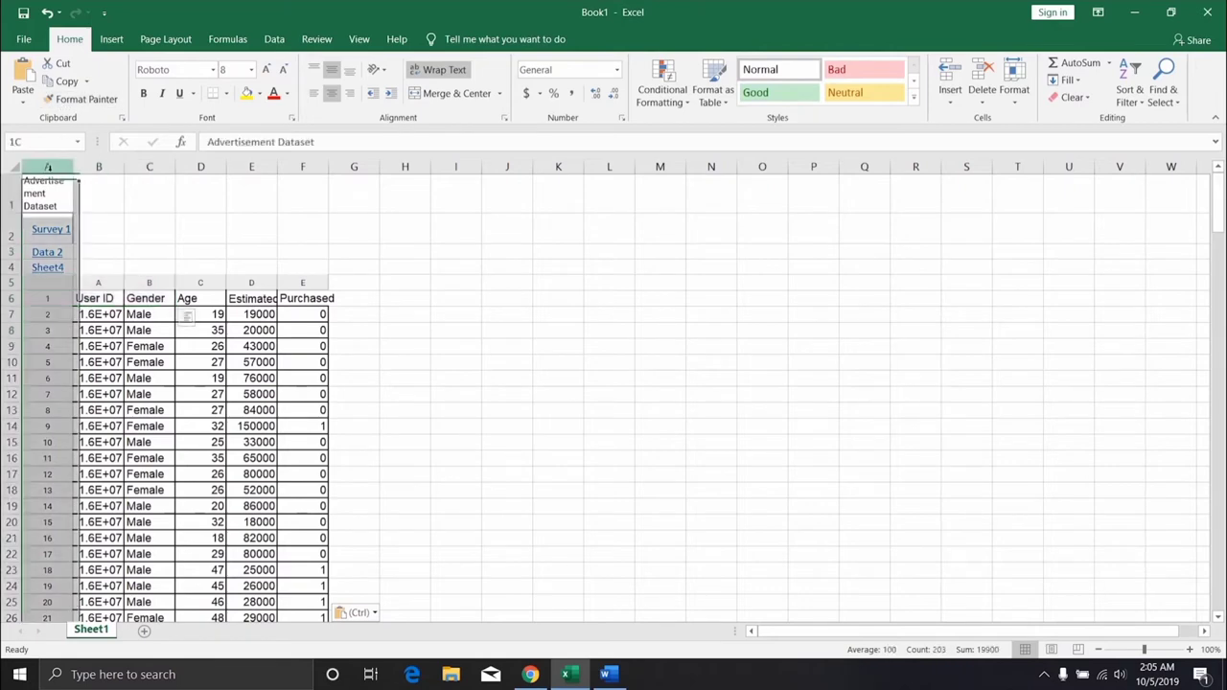
pyautogui.rightClick(47, 167)
pyautogui.click(105, 302)
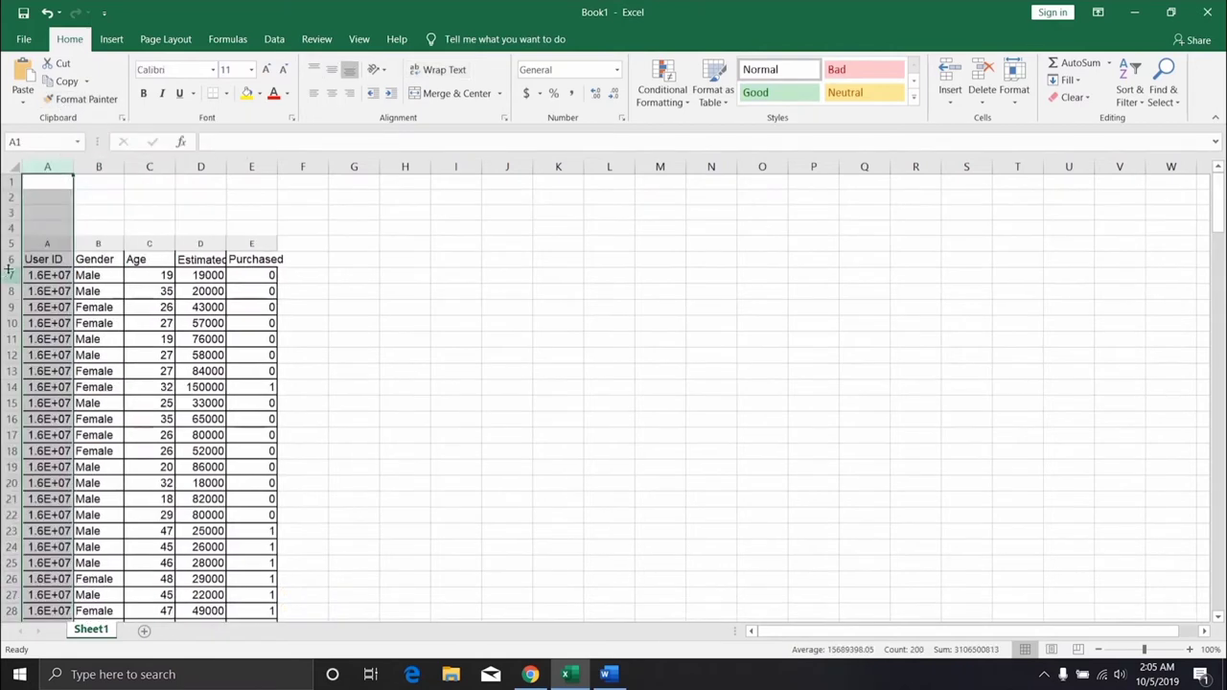
pyautogui.moveTo(10, 244); pyautogui.dragTo(11, 182)
pyautogui.rightClick(44, 215)
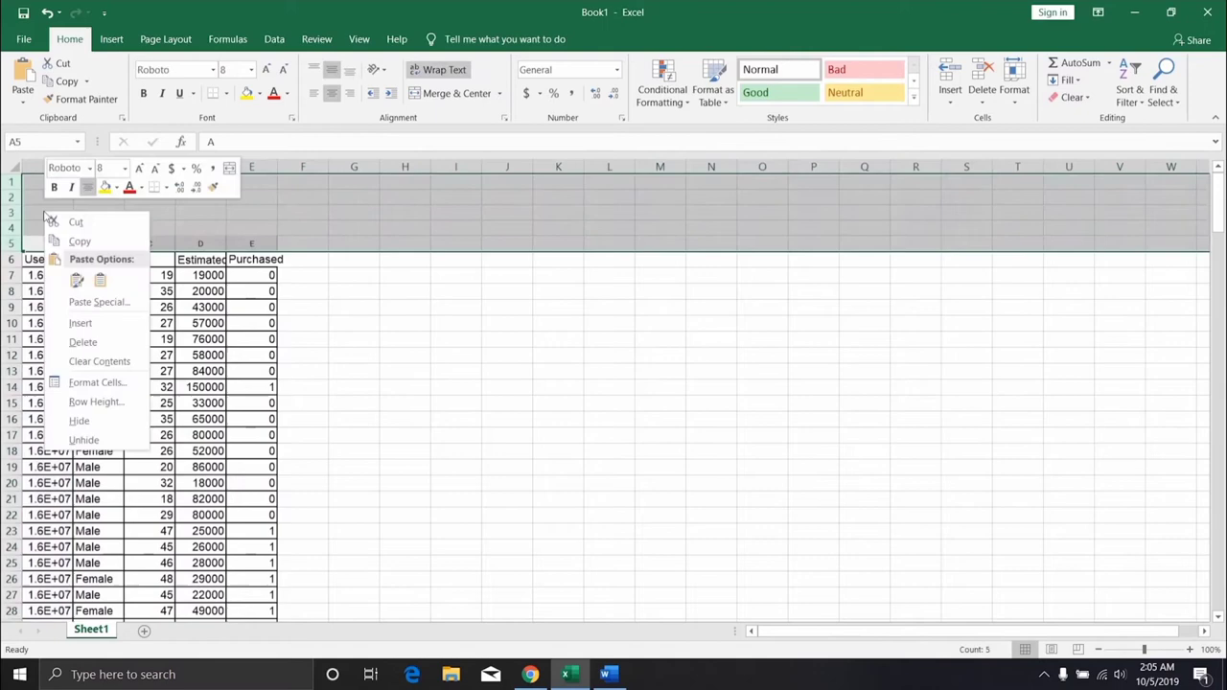
pyautogui.click(103, 342)
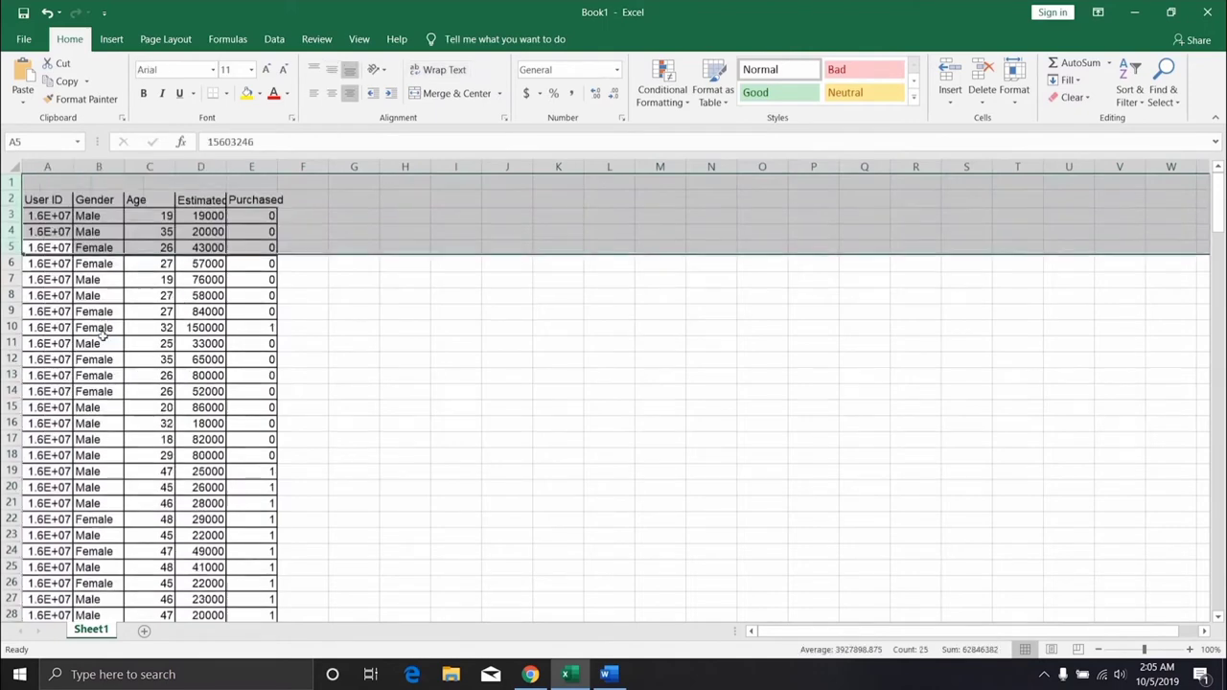
pyautogui.click(386, 277)
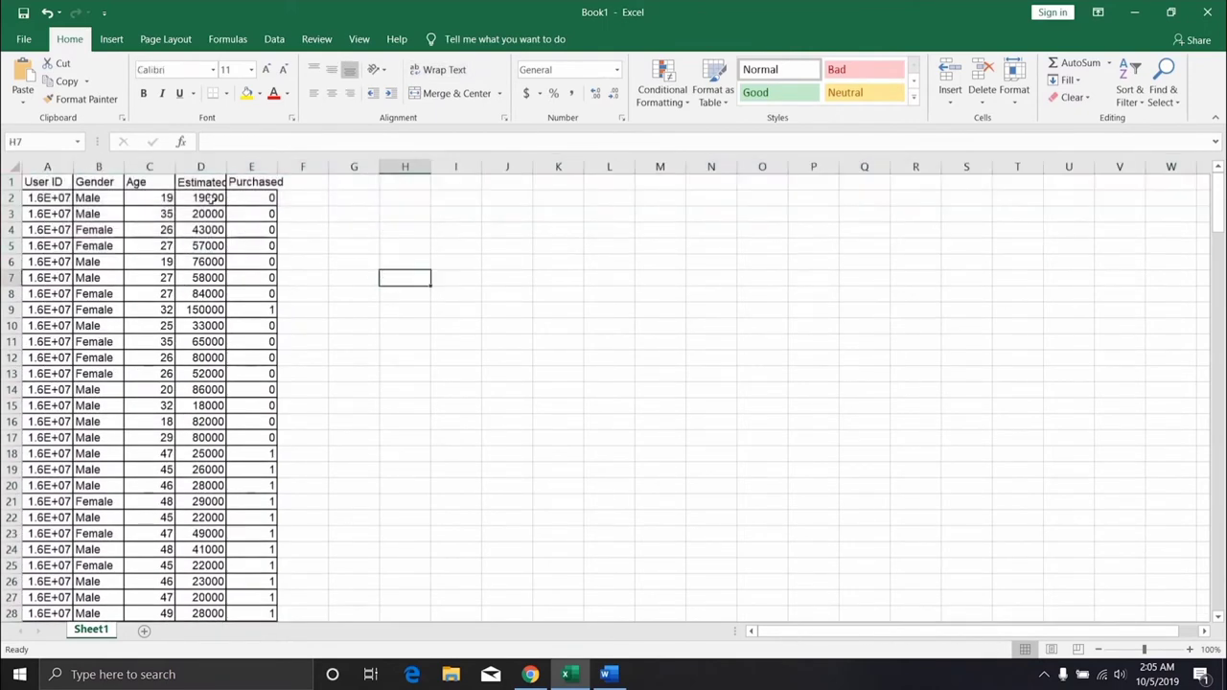
# Copy the Data 2 sheet into a new Sheet2 and delete the extra rows above it.
pyautogui.click(144, 630)
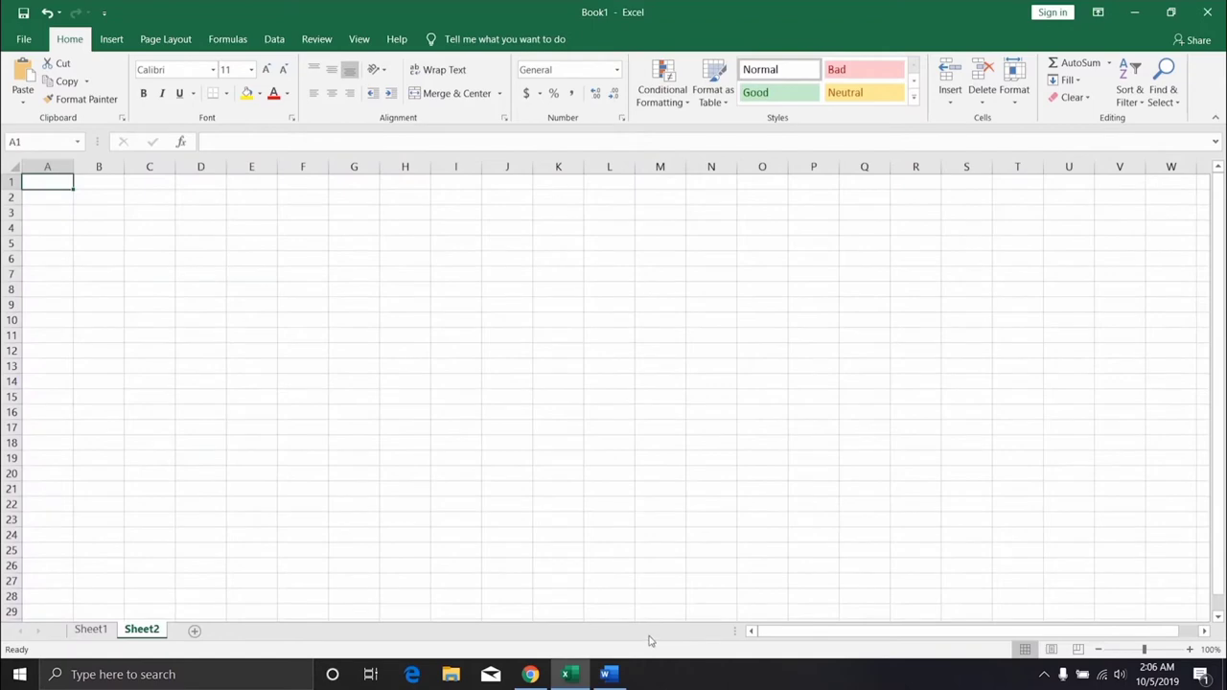
pyautogui.click(530, 674)
pyautogui.click(104, 117)
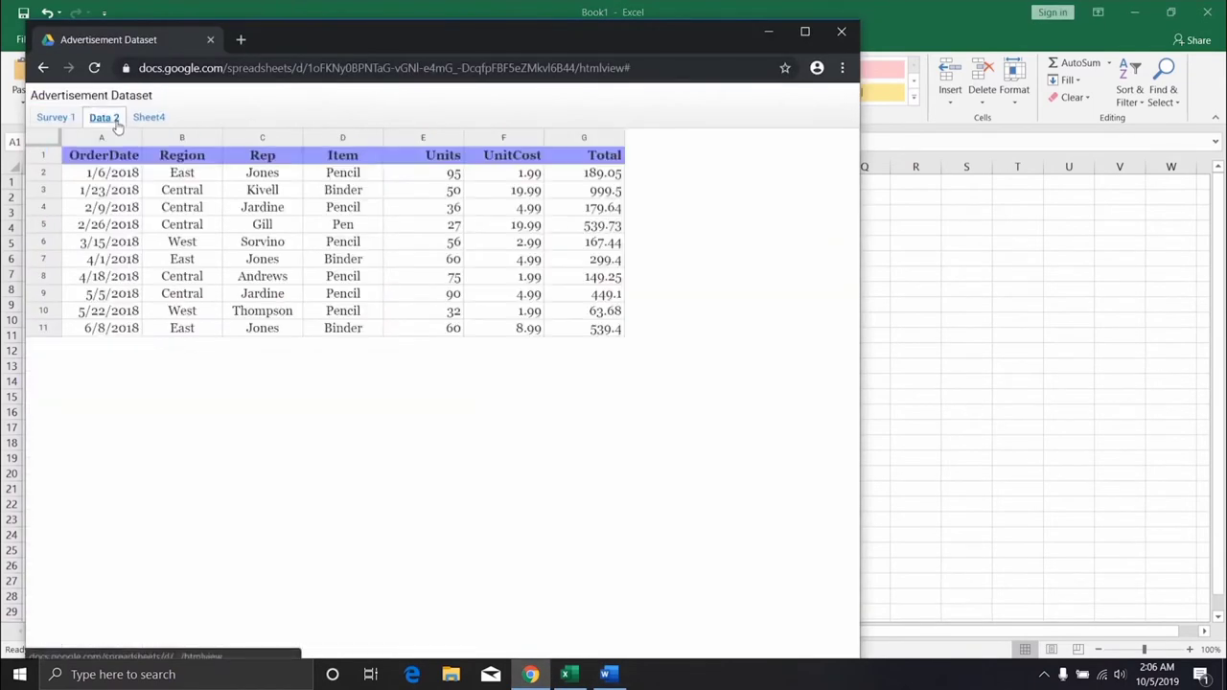
pyautogui.hotkey('ctrl', 'a')
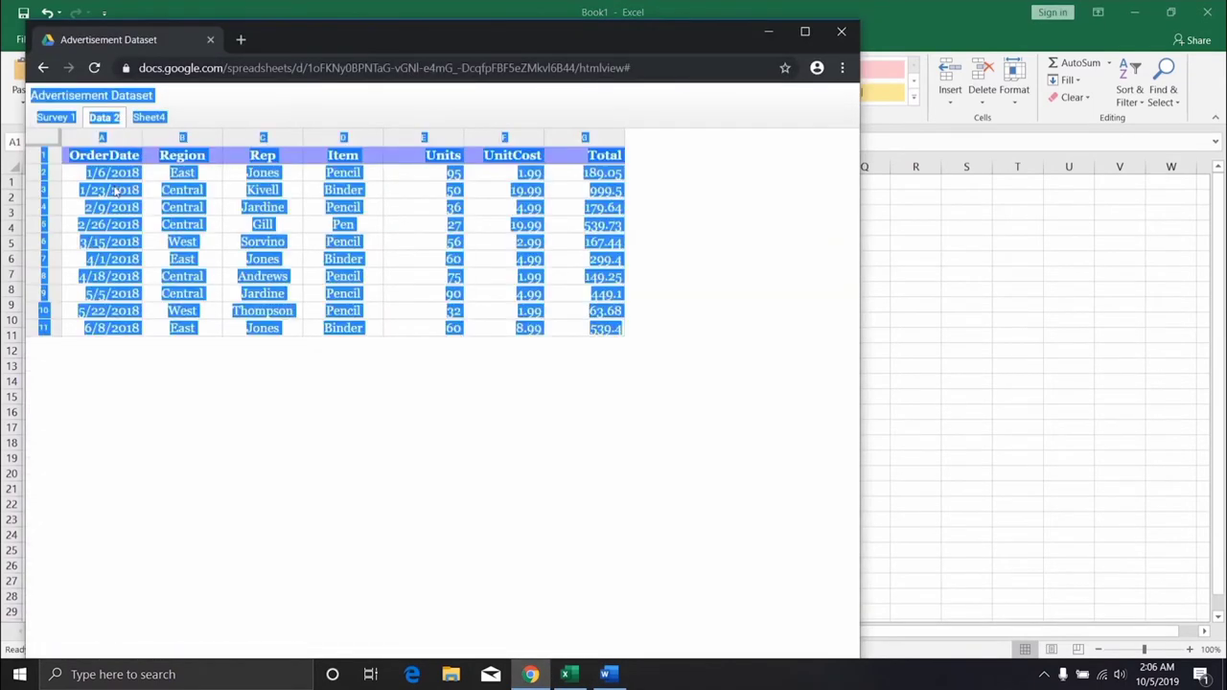
pyautogui.hotkey('ctrl', 'c')
pyautogui.hotkey('alt', 'Tab')
pyautogui.hotkey('ctrl', 'v')
pyautogui.moveTo(11, 183); pyautogui.dragTo(11, 235)
pyautogui.rightClick(12, 235)
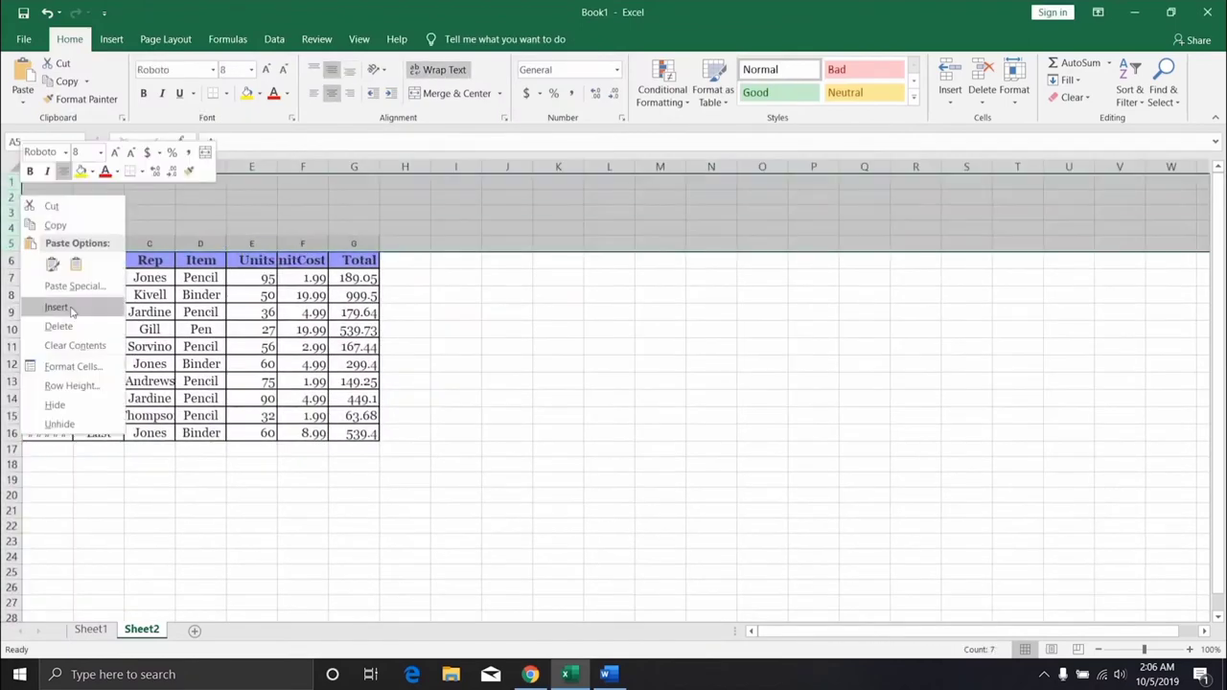
pyautogui.click(48, 316)
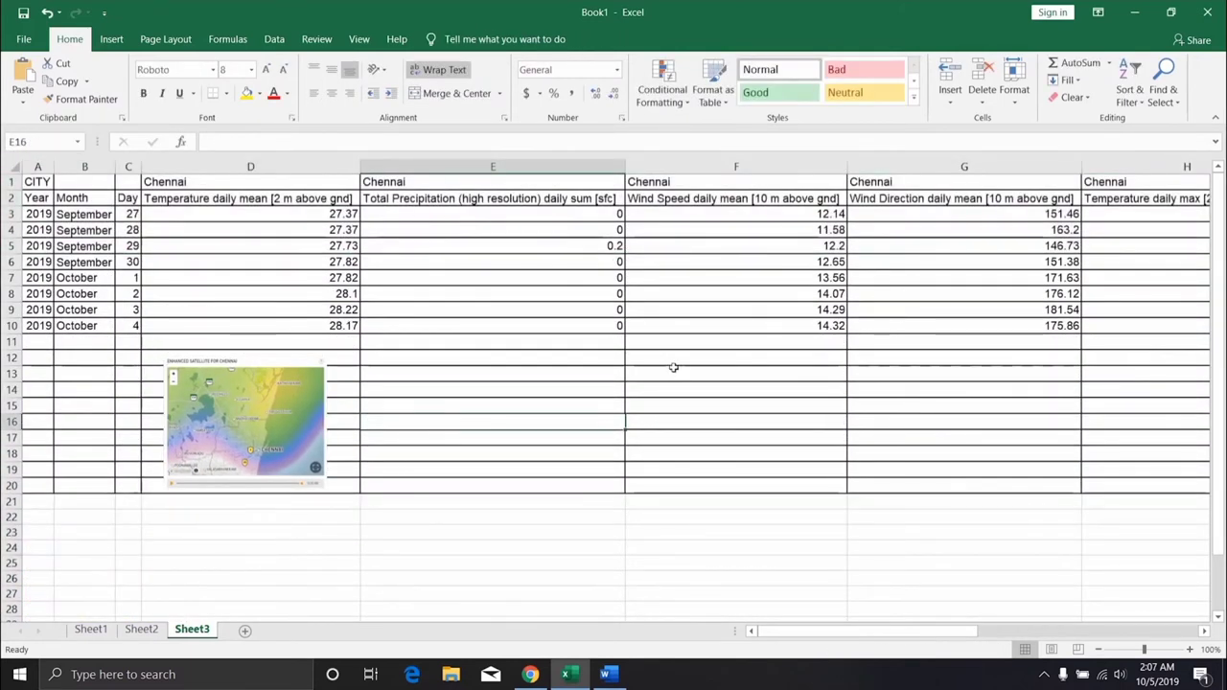
# Return to Sheet1, close Excel and choose to save the workbook.
pyautogui.click(142, 630)
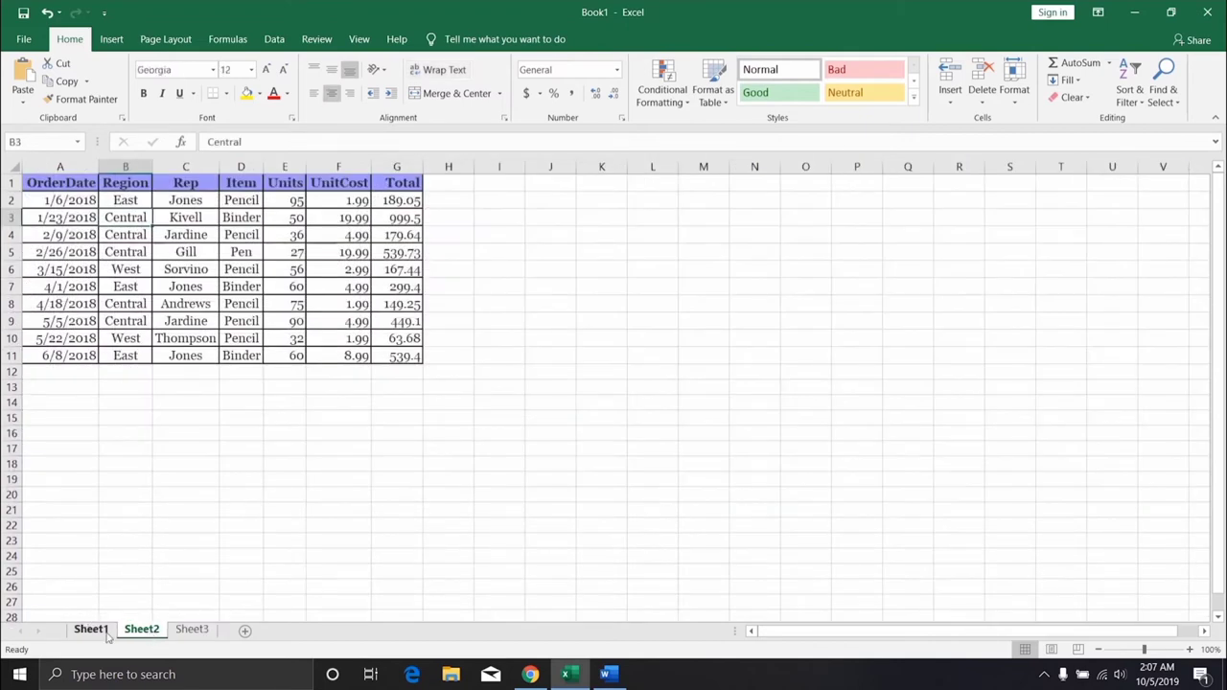
pyautogui.click(106, 633)
pyautogui.click(1207, 11)
pyautogui.click(548, 351)
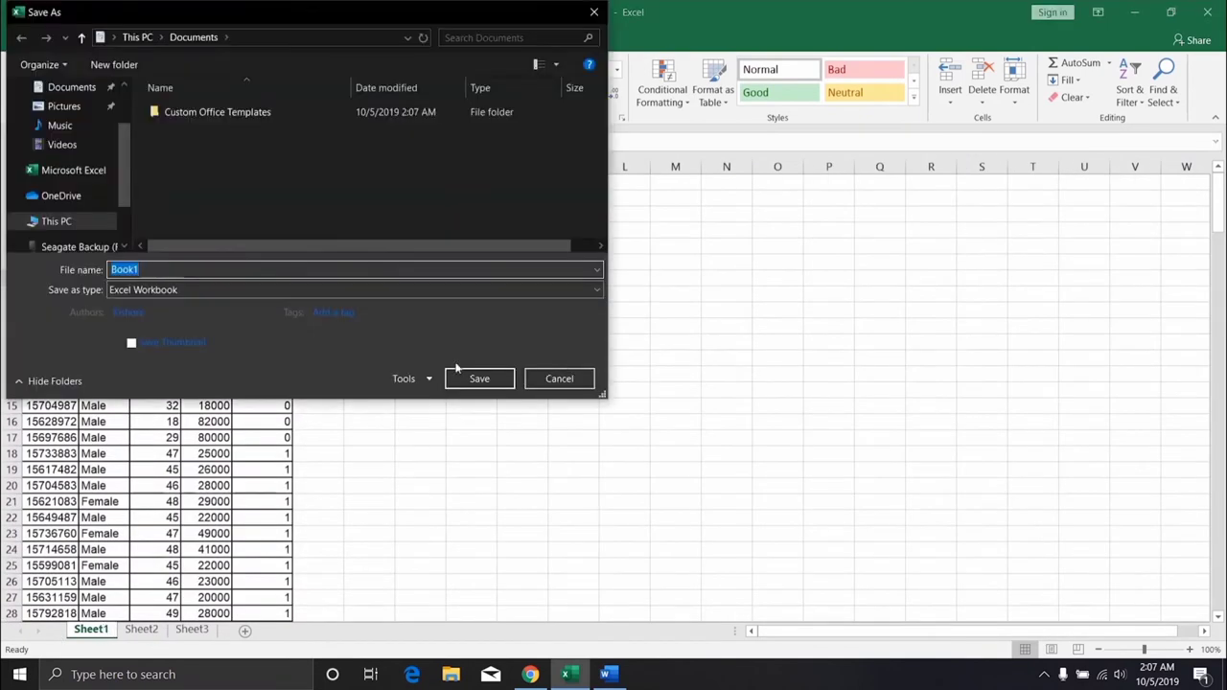
# Save the workbook to Documents, then open the view-only sample document and a new tab.
pyautogui.click(468, 375)
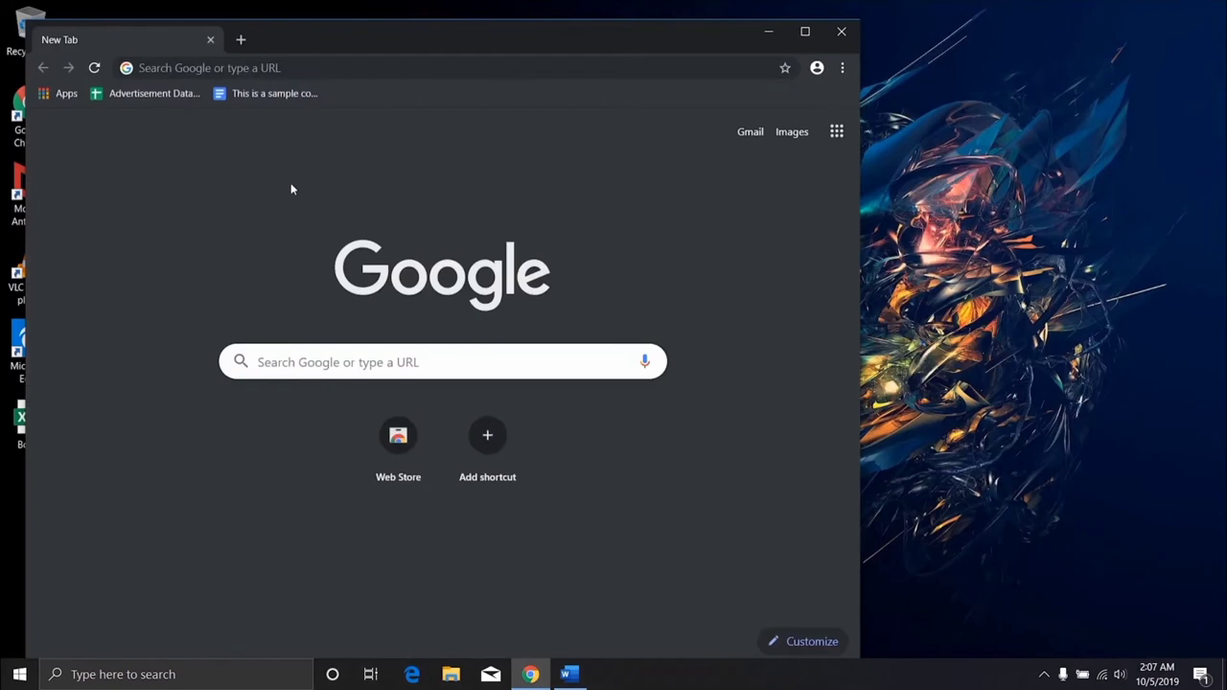
pyautogui.click(295, 98)
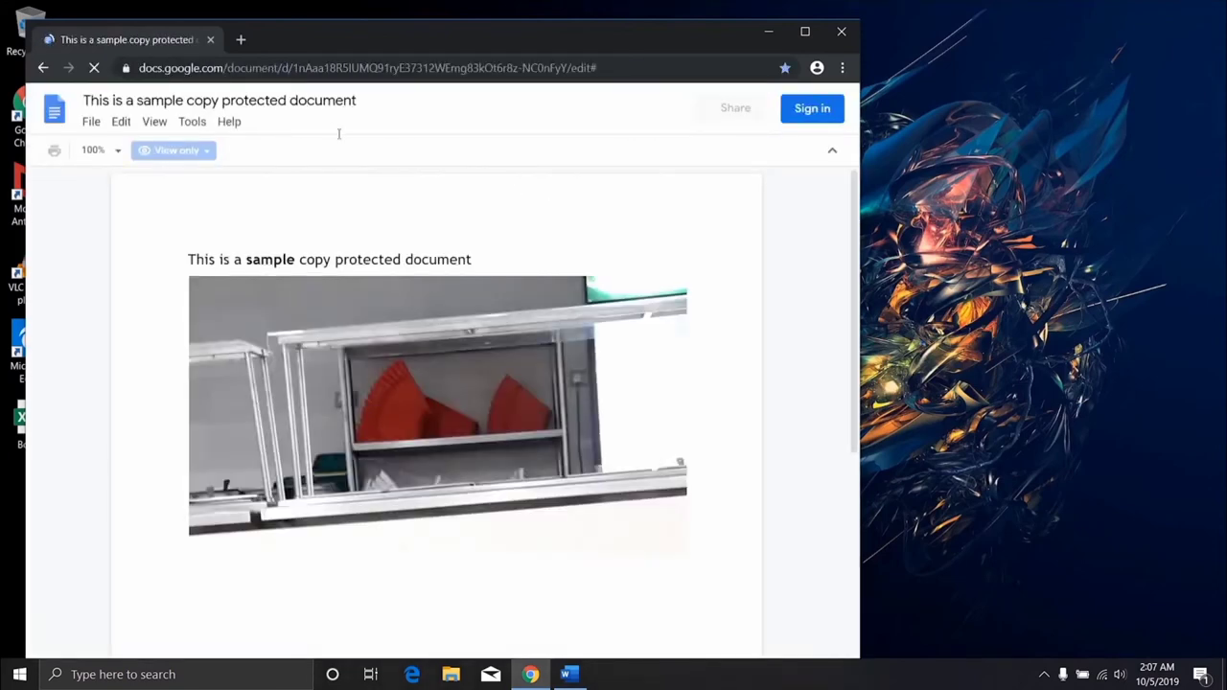
pyautogui.click(241, 39)
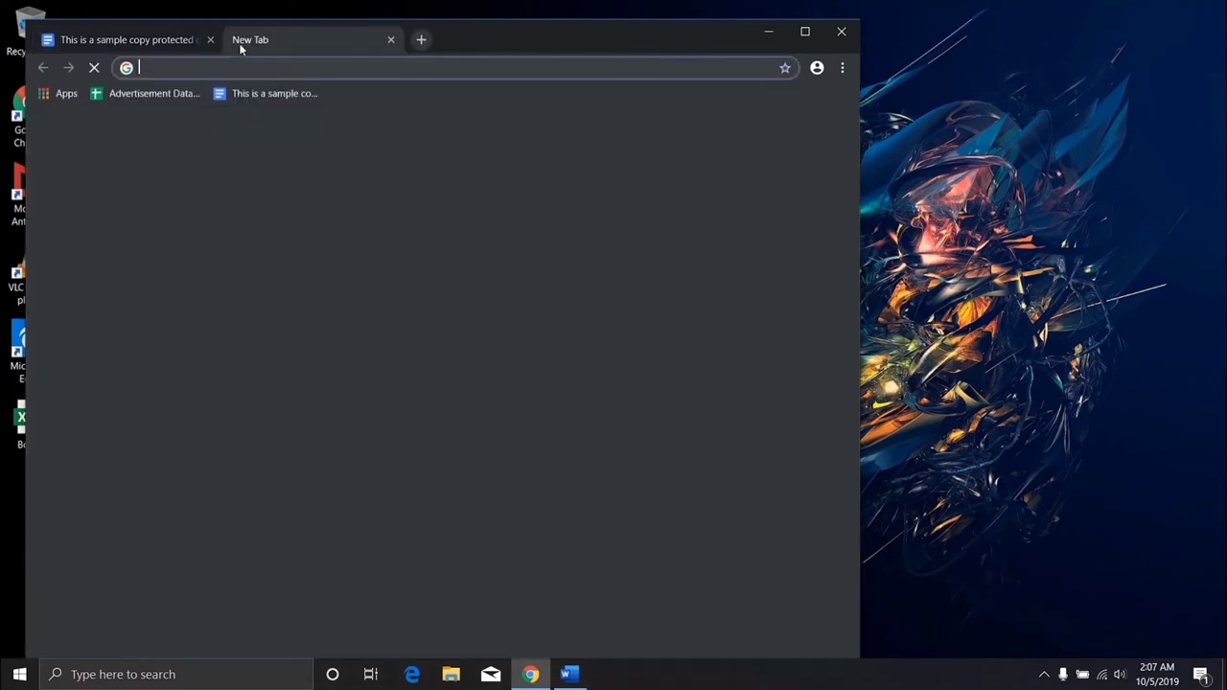
pyautogui.click(843, 72)
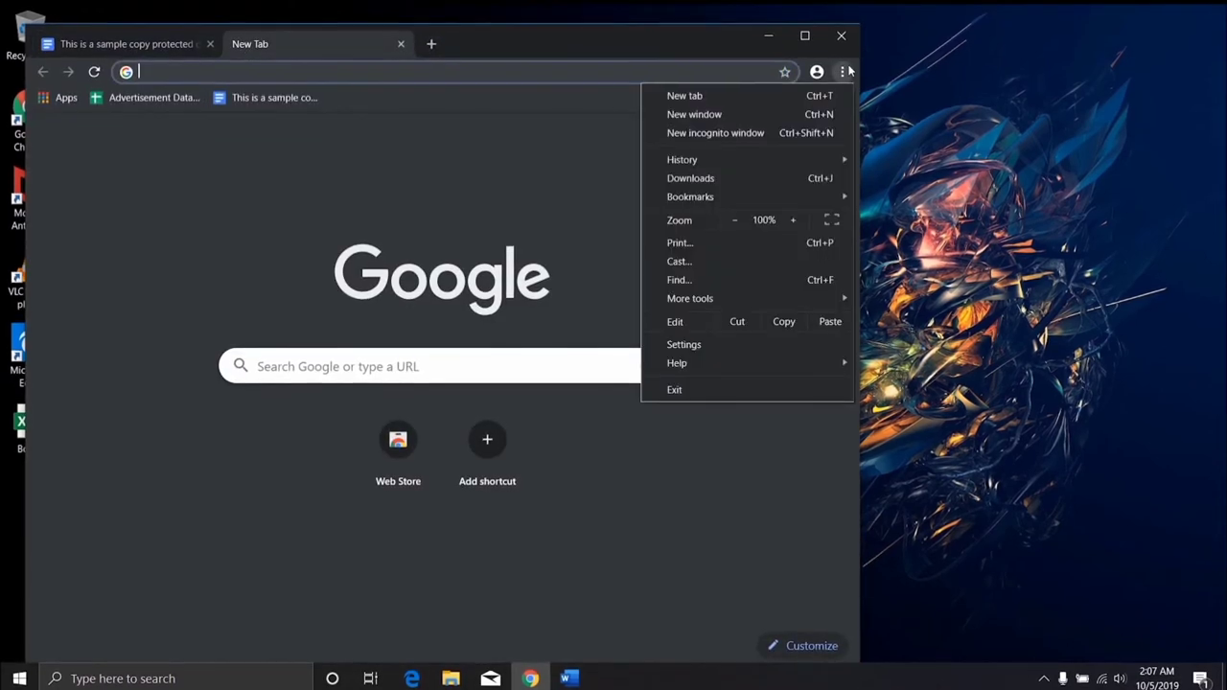
# Search Chrome settings for 'javasc' and set Site Settings JavaScript to Blocked.
pyautogui.click(750, 342)
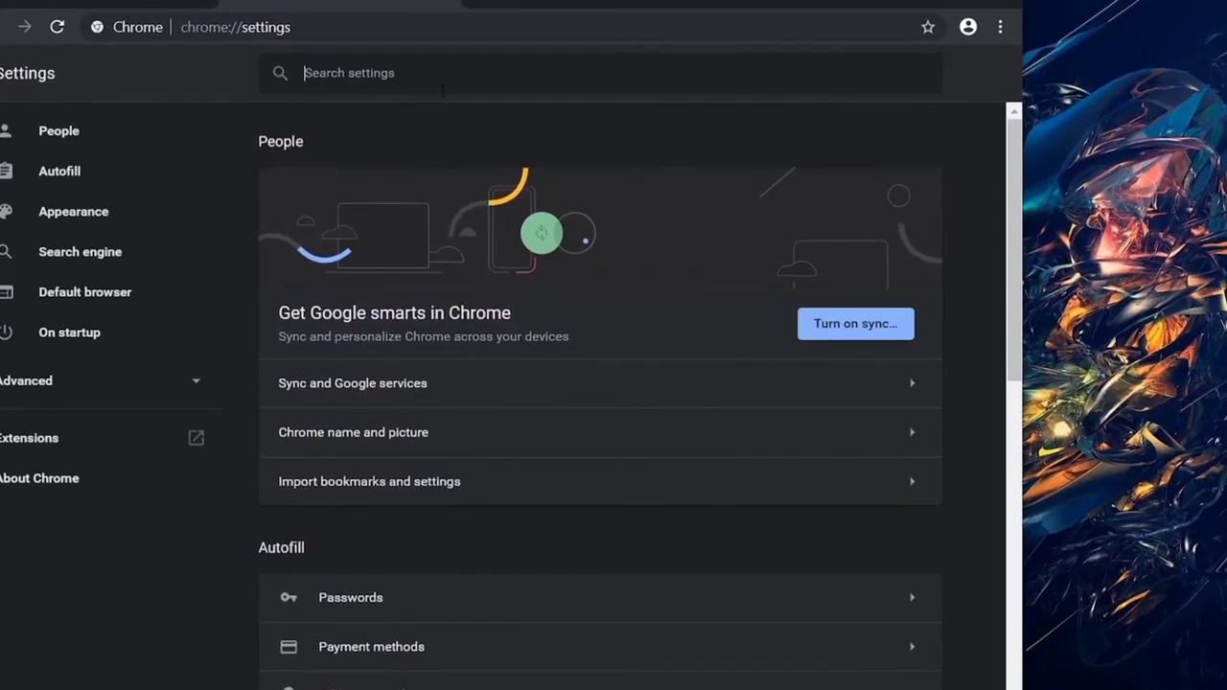
pyautogui.write('java')
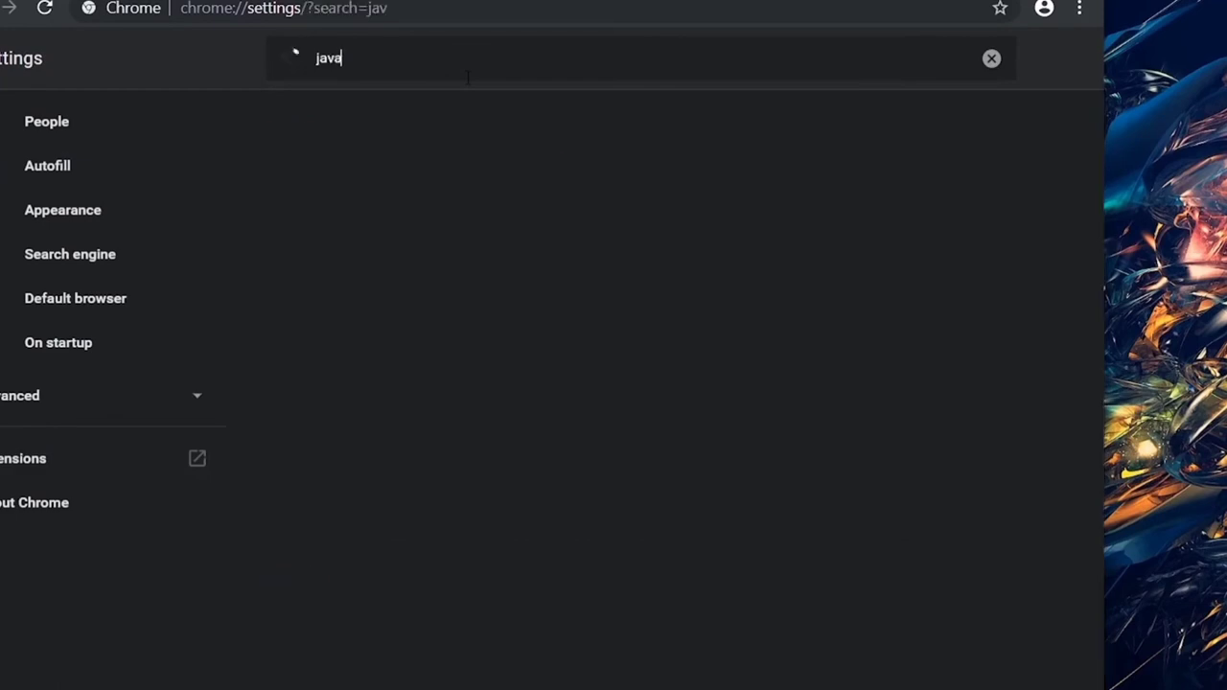
pyautogui.write('sc')
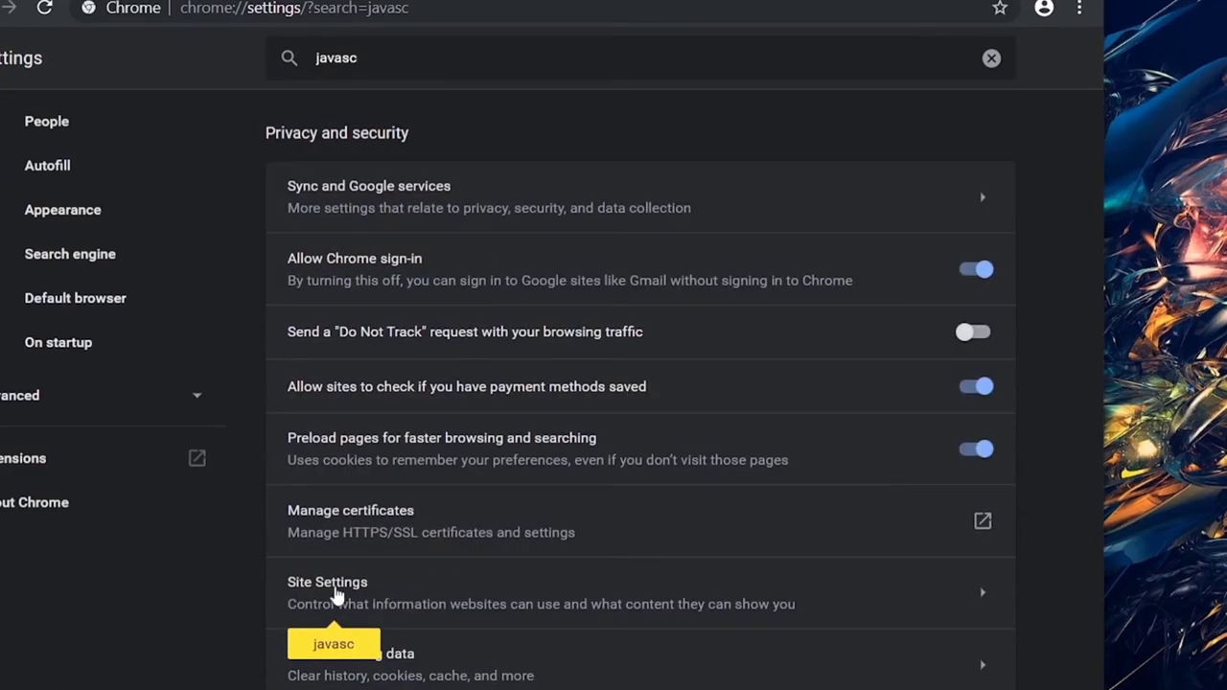
pyautogui.click(431, 613)
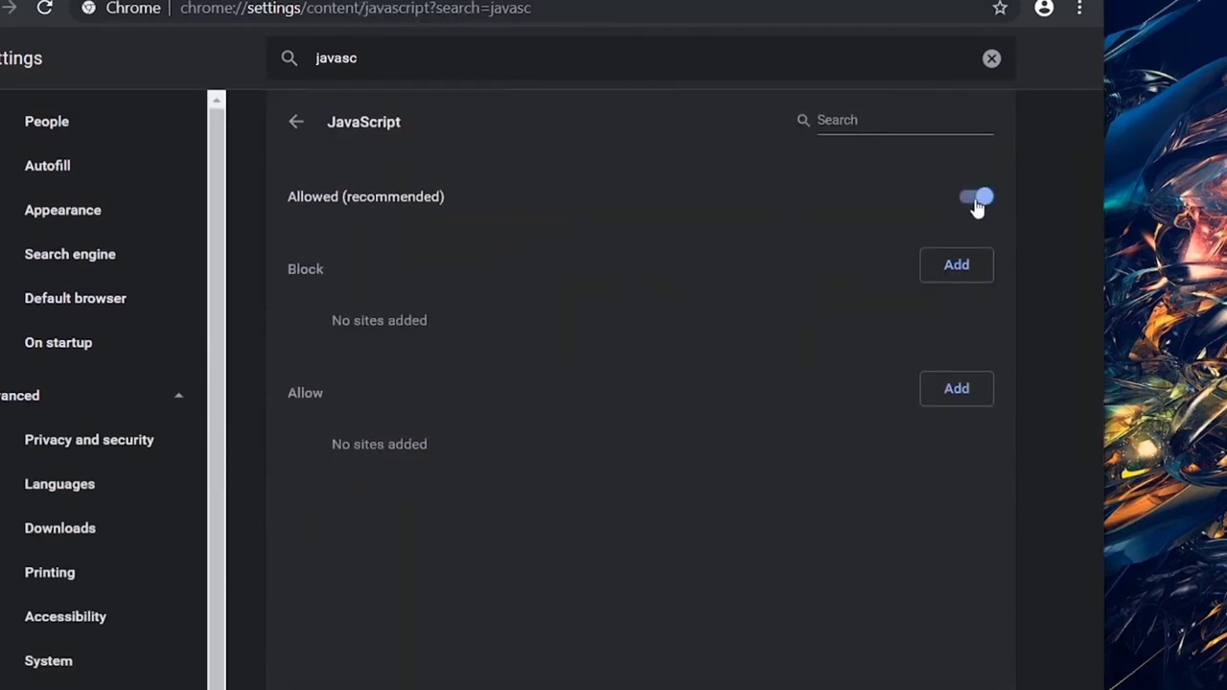
pyautogui.click(974, 200)
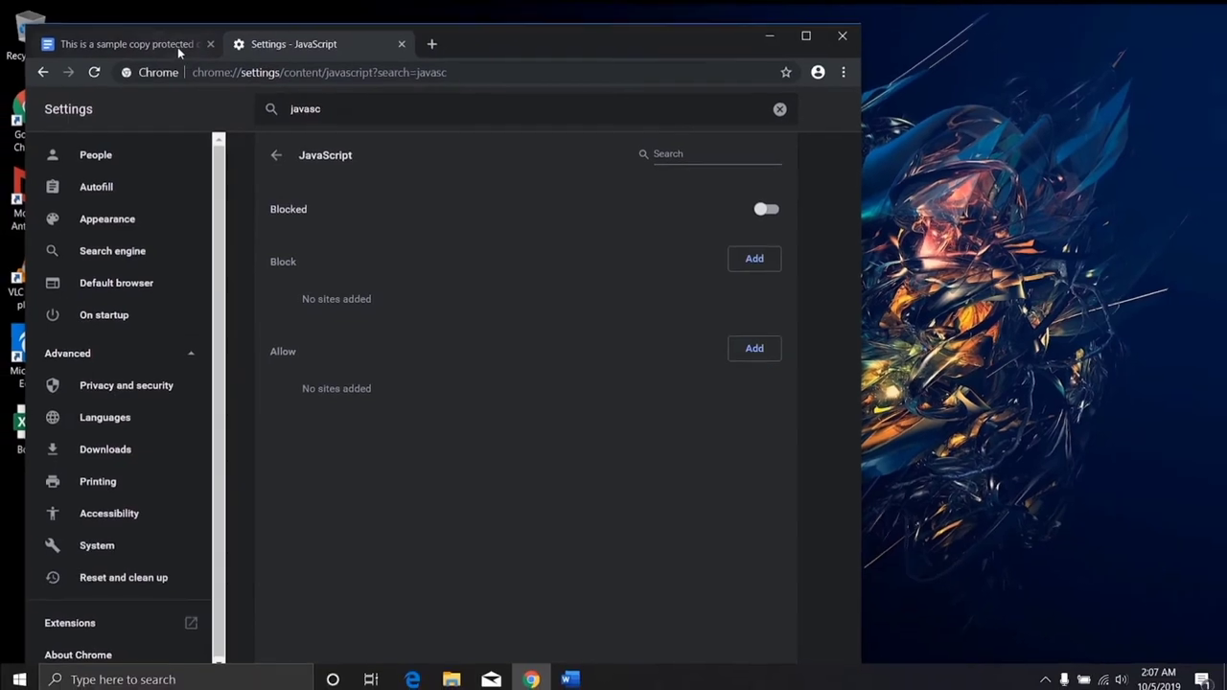
pyautogui.click(177, 45)
# Reload the document, then replace 'edit#' in its URL with 'mobilebasic' and load it.
pyautogui.click(95, 74)
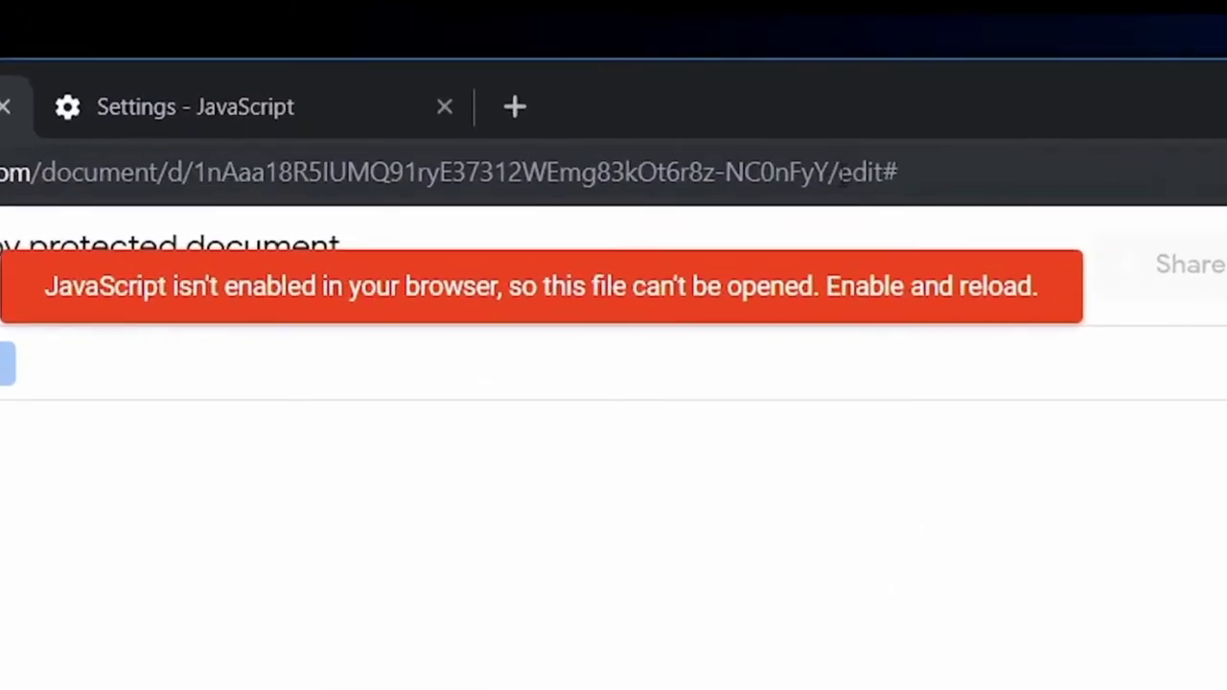
pyautogui.moveTo(840, 172); pyautogui.dragTo(974, 182)
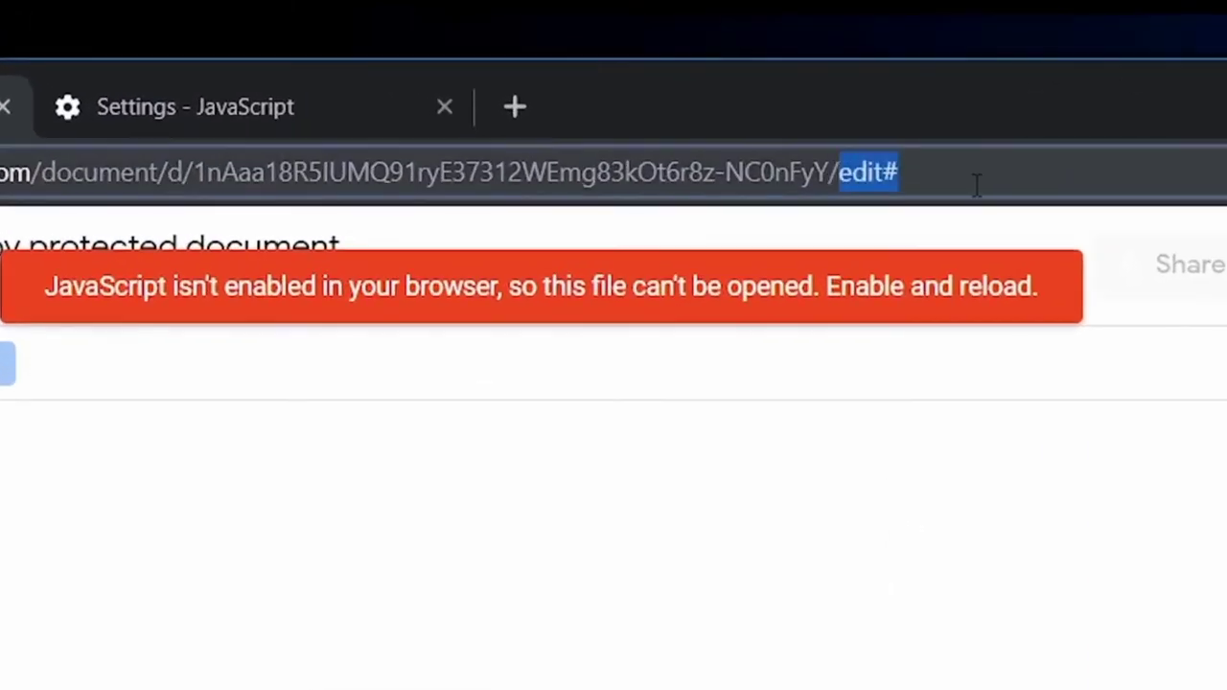
pyautogui.press('BackSpace')
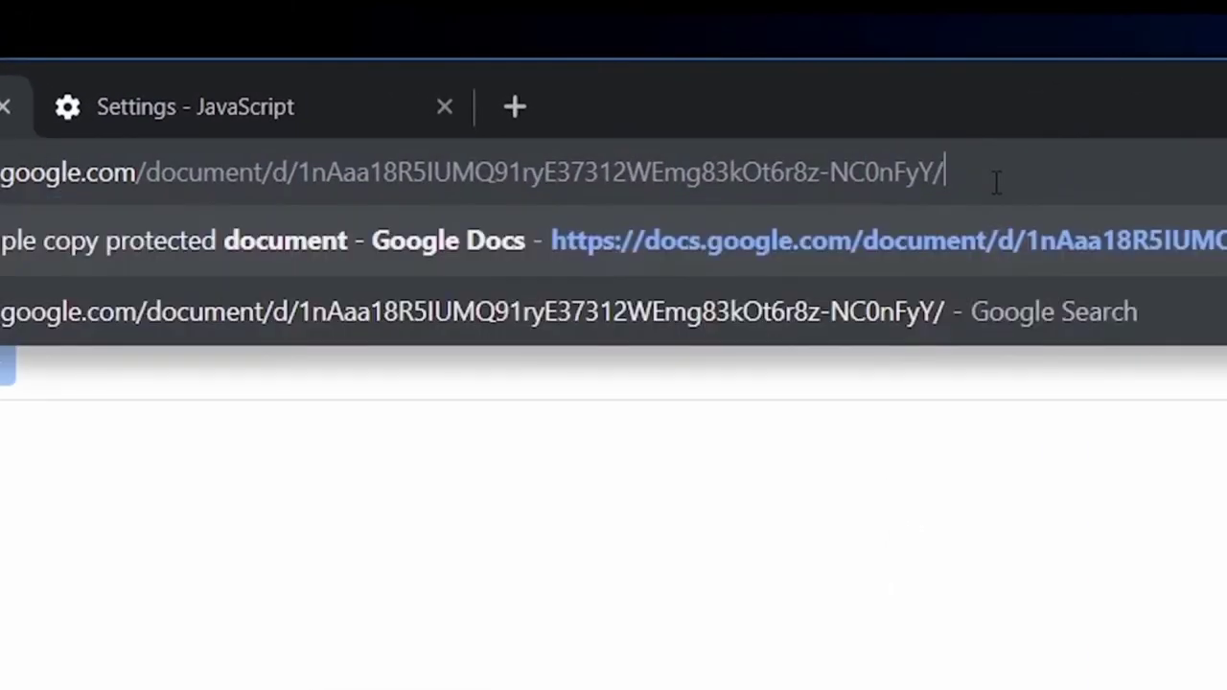
pyautogui.hotkey('ctrl', 'z')
pyautogui.hotkey('ctrl', 'shift', 'Left')
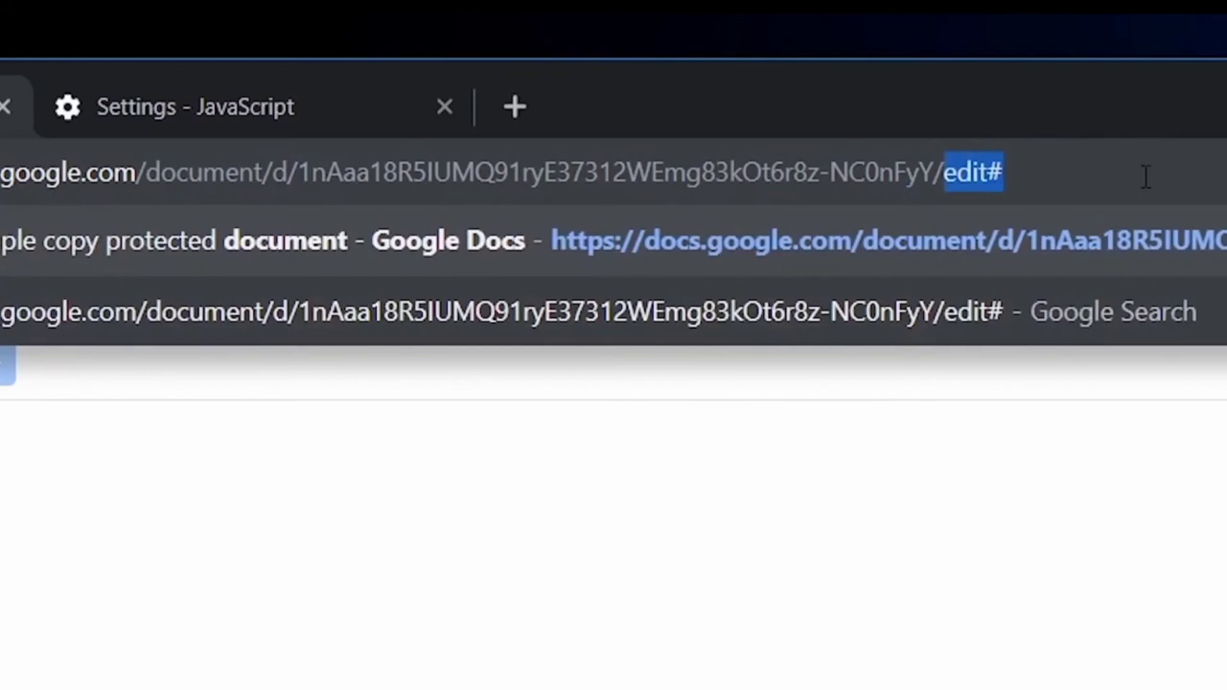
pyautogui.press('BackSpace')
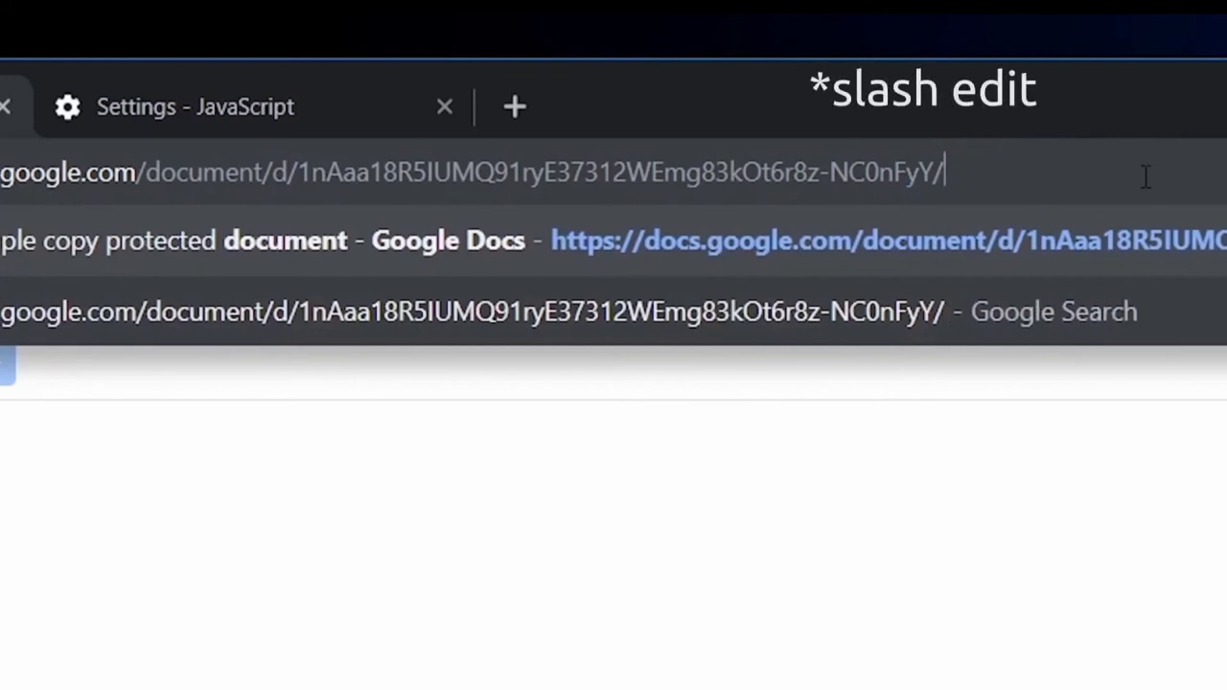
pyautogui.write('mobi')
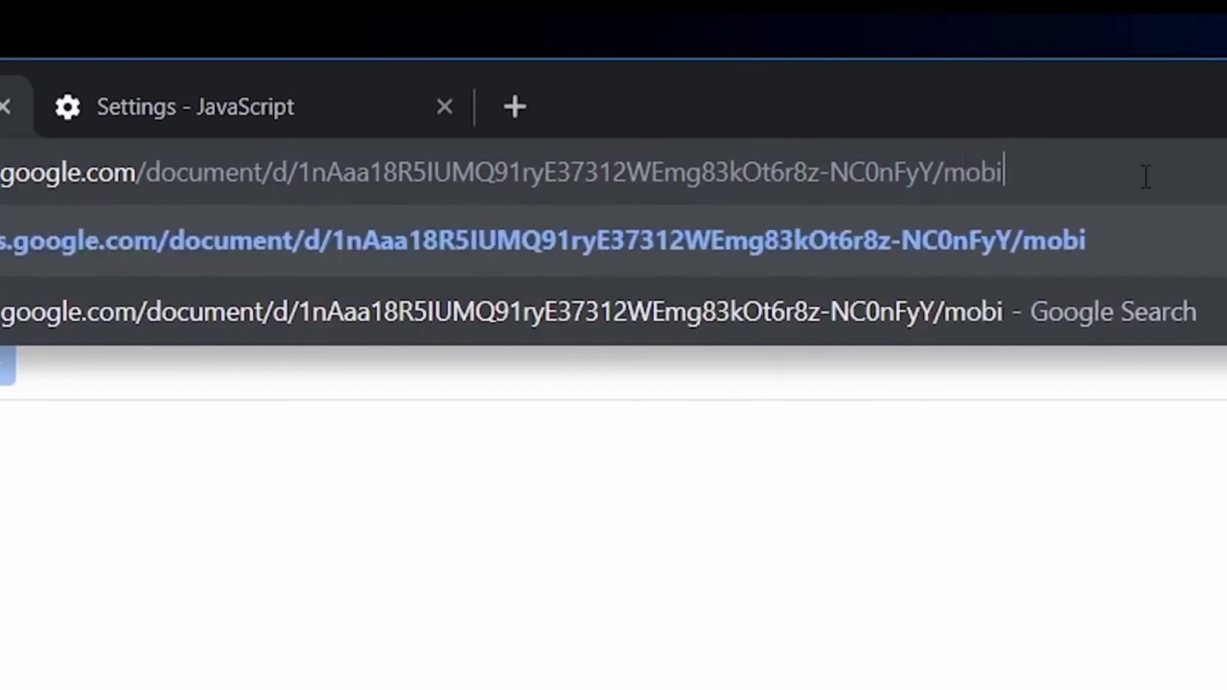
pyautogui.write('leb')
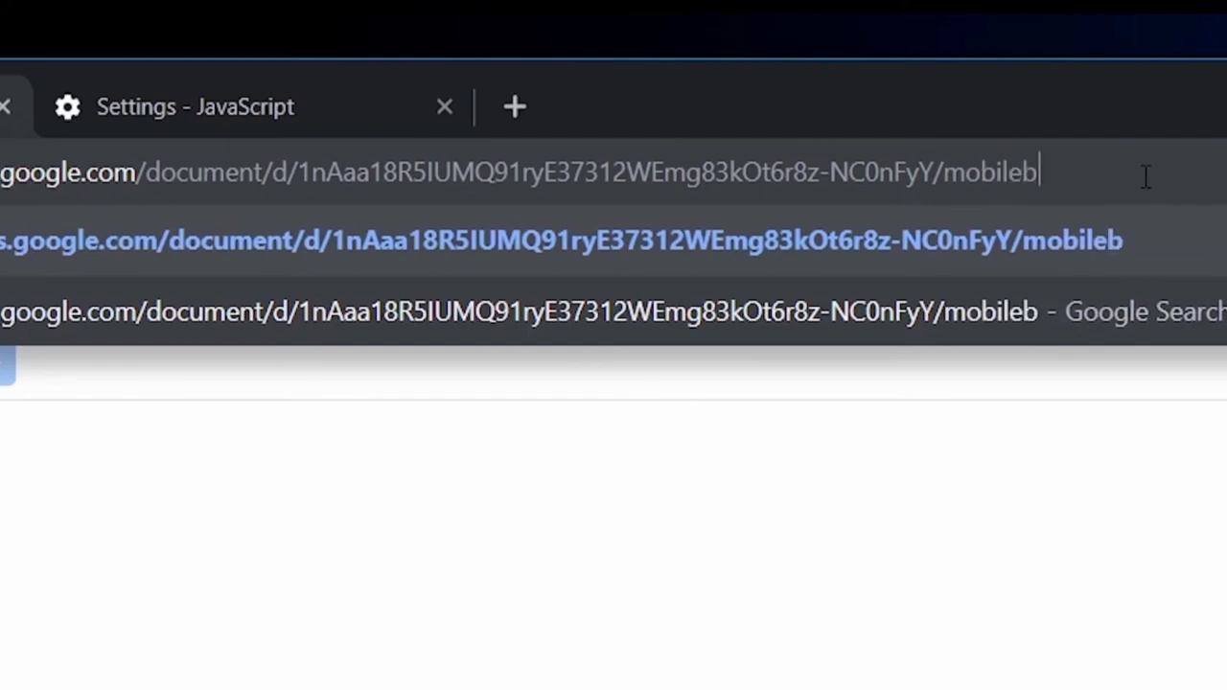
pyautogui.write('asic')
pyautogui.press('Return')
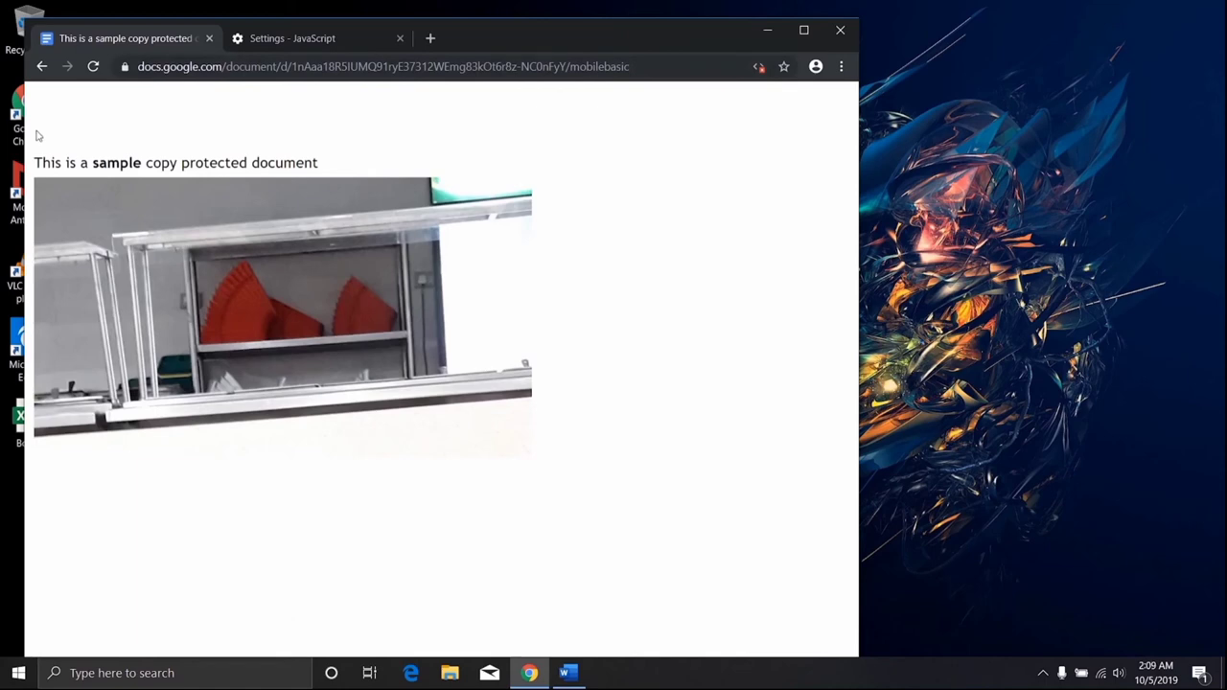
# Copy the document's text line and image and paste them into the blank Word document.
pyautogui.moveTo(36, 135); pyautogui.dragTo(467, 410)
pyautogui.hotkey('ctrl', 'c')
pyautogui.rightClick(638, 497)
pyautogui.click(644, 505)
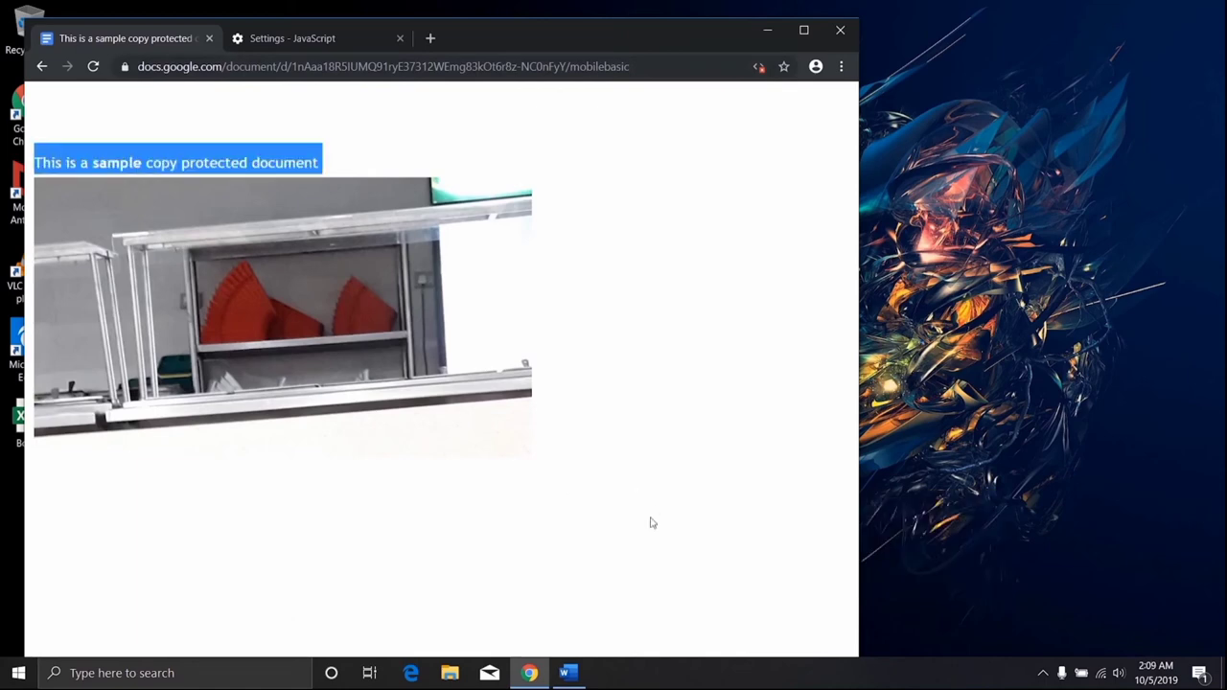
pyautogui.click(568, 673)
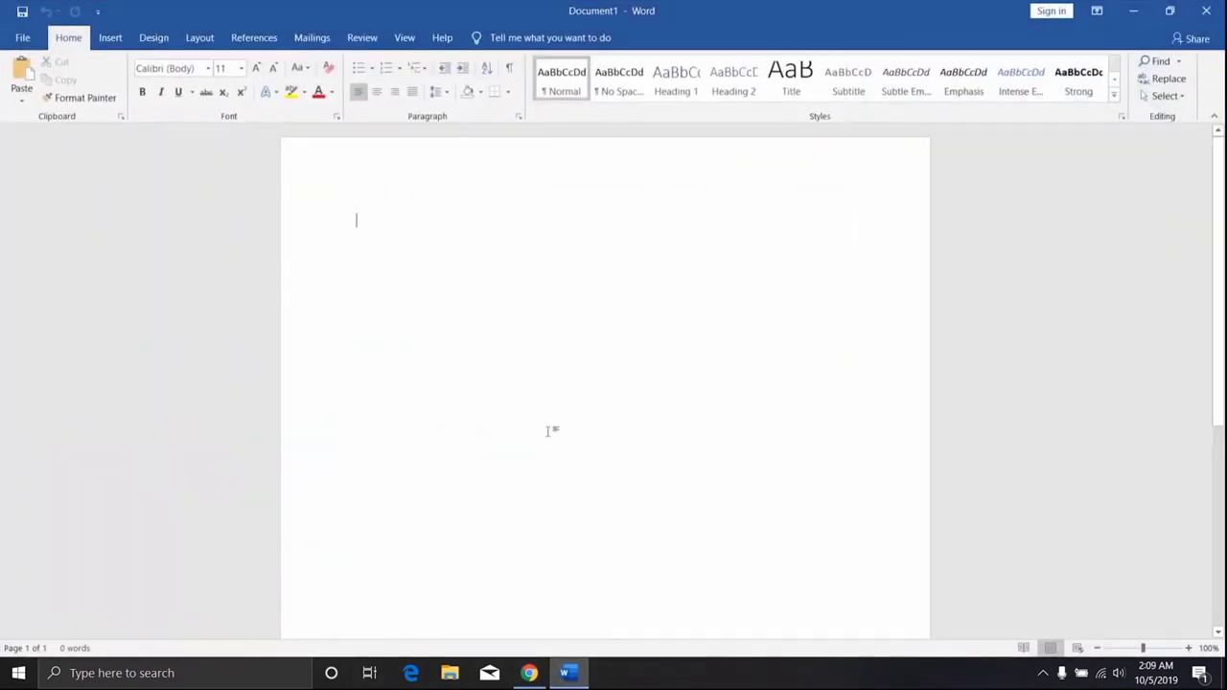
pyautogui.hotkey('ctrl', 'v')
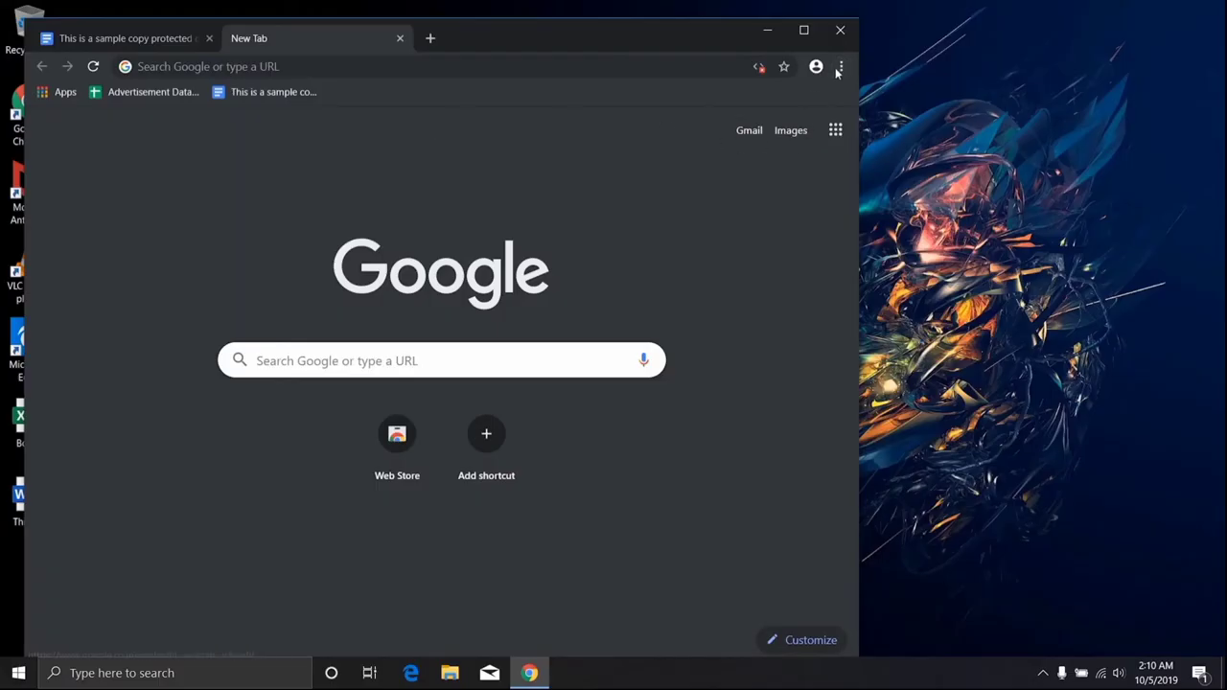
# Search Chrome settings for 'javascr' and switch Site Settings JavaScript back to Allowed.
pyautogui.click(841, 66)
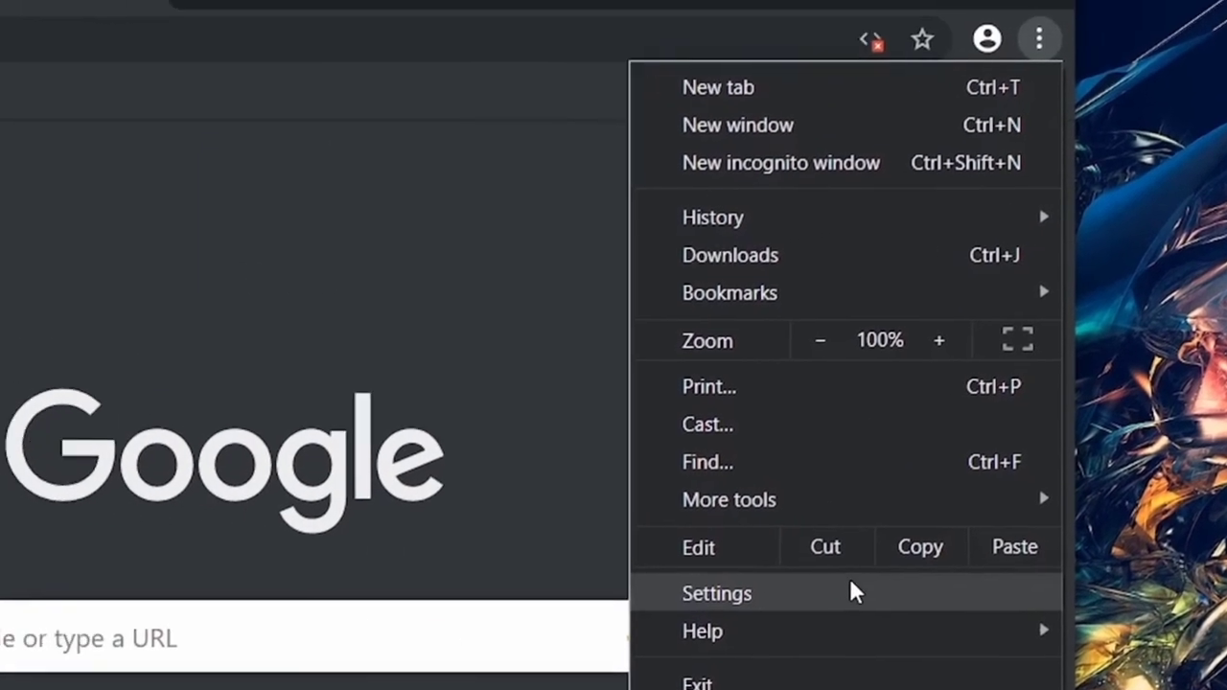
pyautogui.click(853, 593)
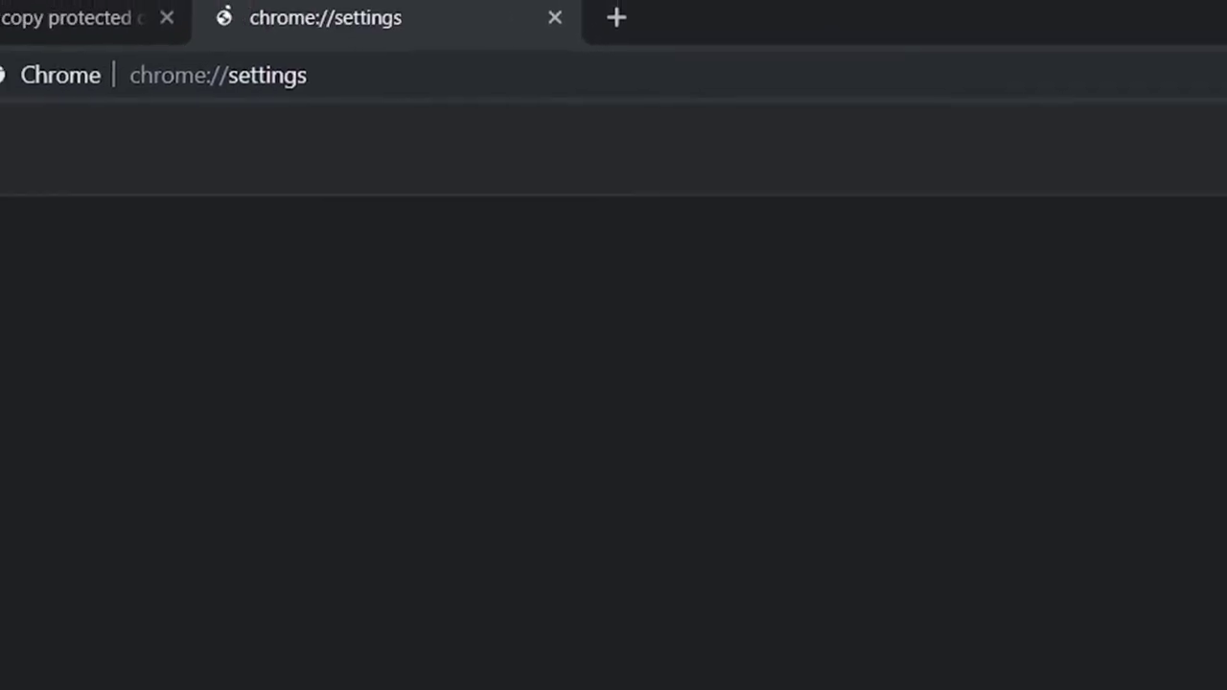
pyautogui.write('j')
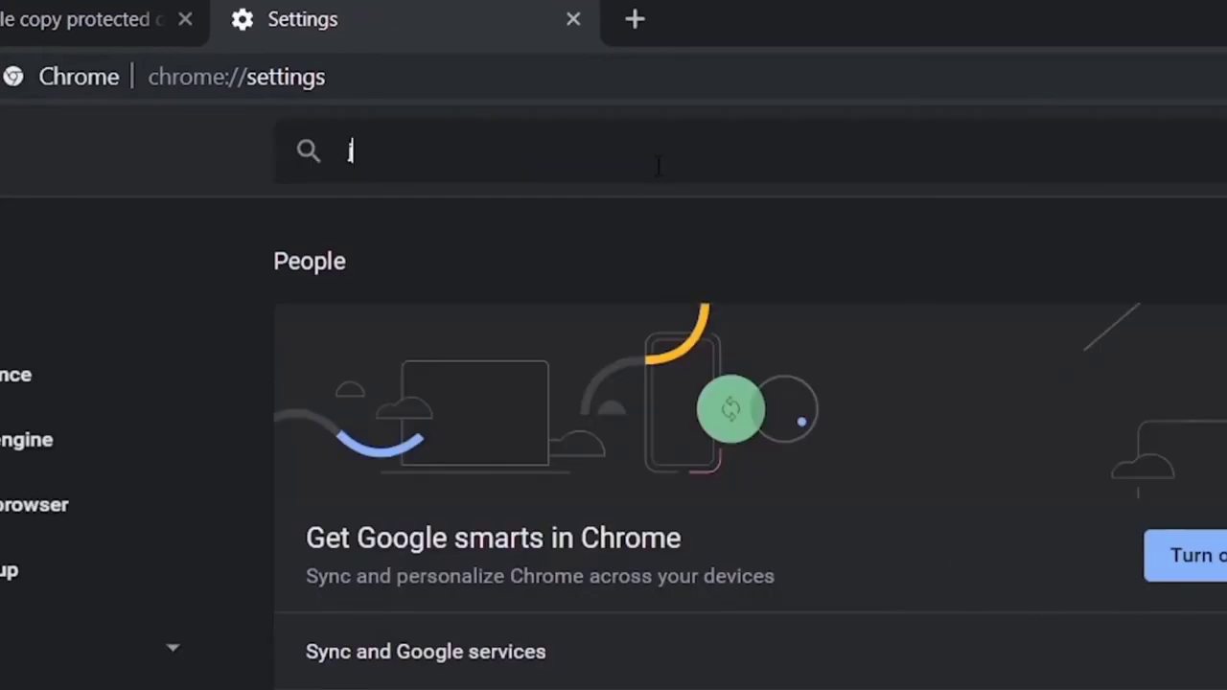
pyautogui.write('avascr')
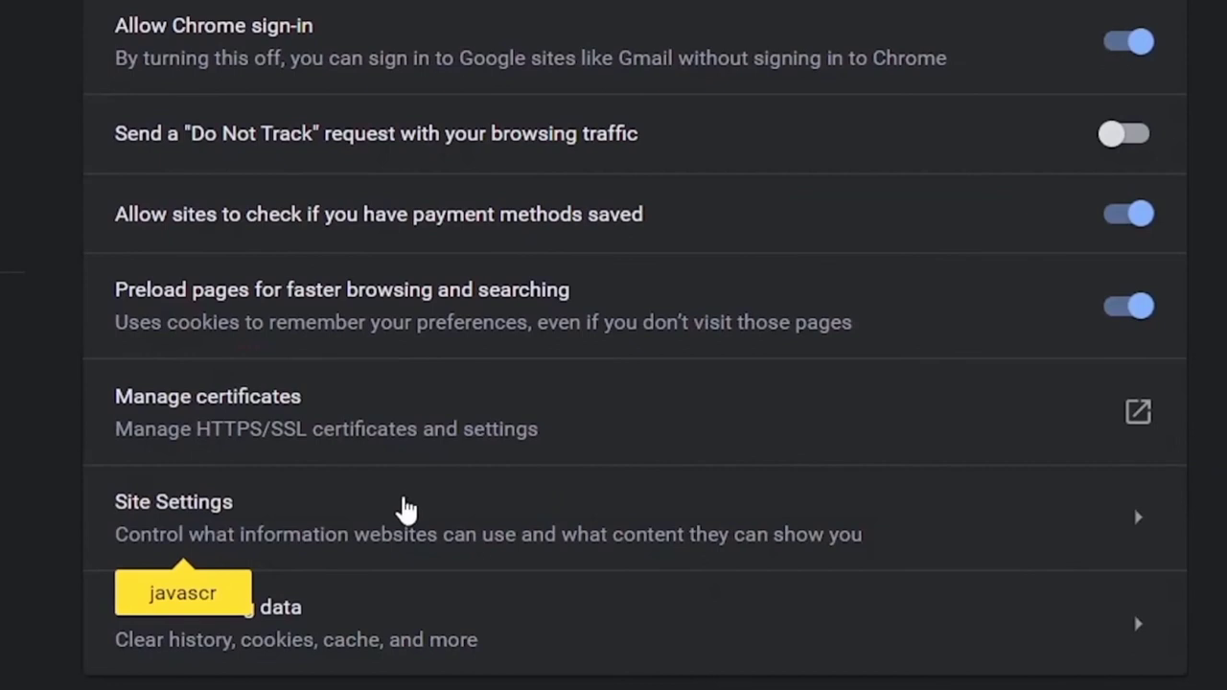
pyautogui.click(406, 509)
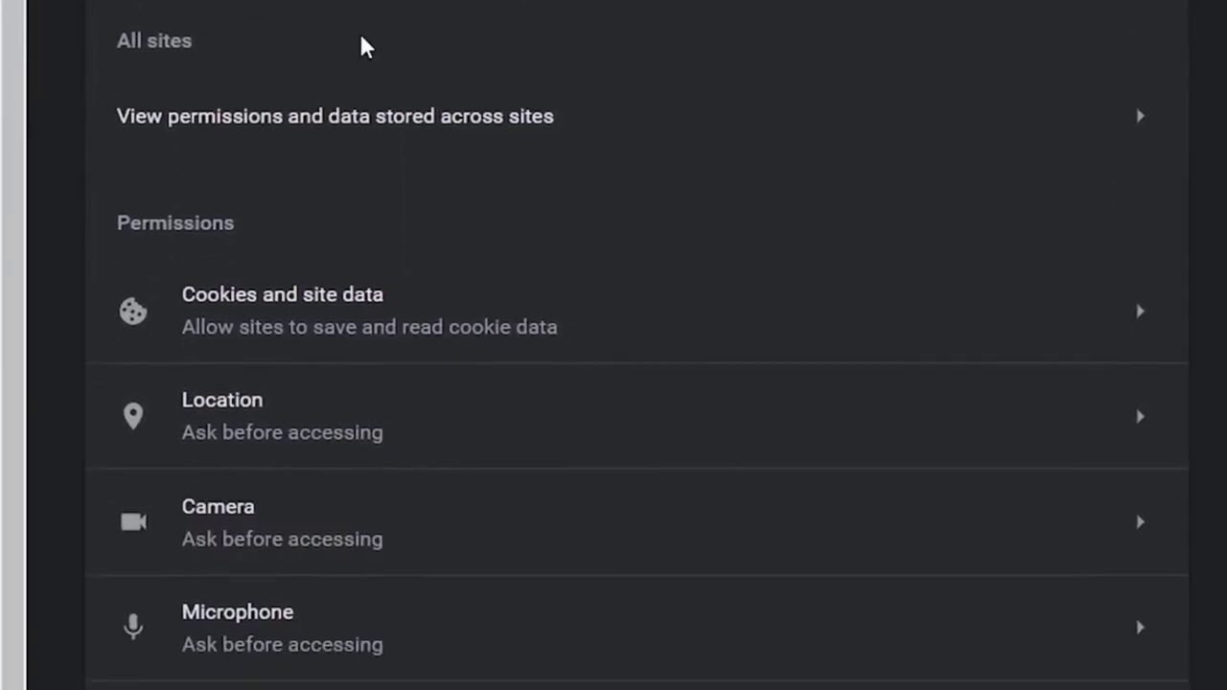
pyautogui.click(441, 617)
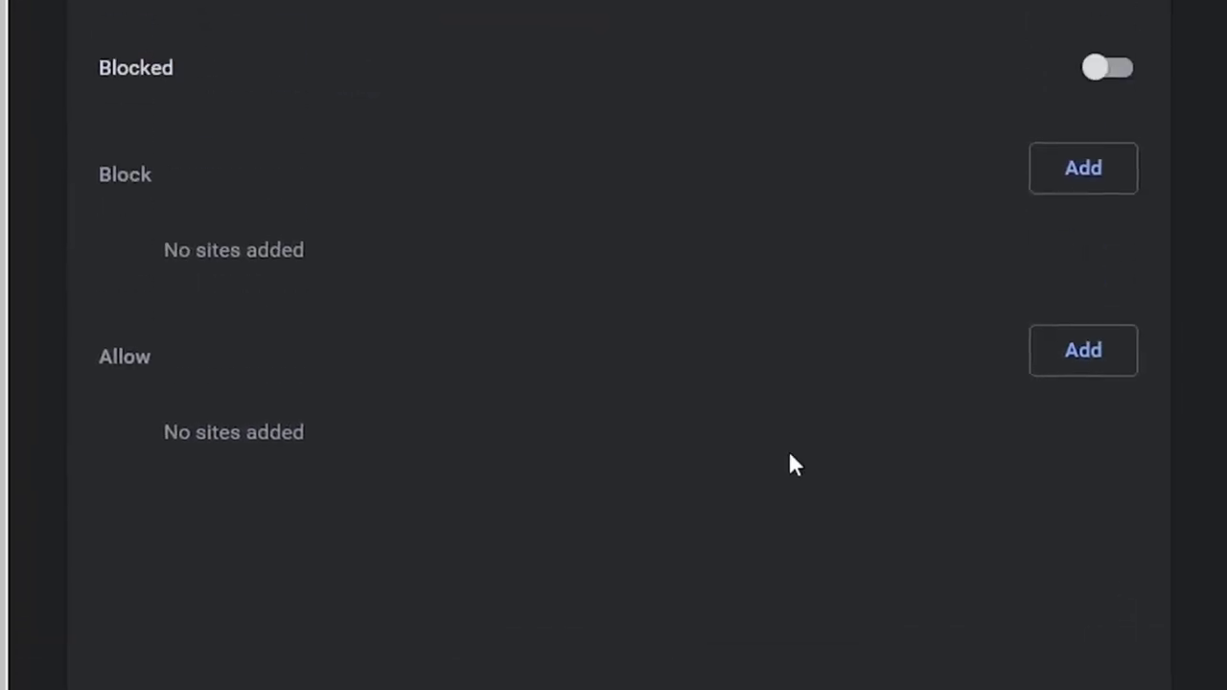
pyautogui.click(1108, 252)
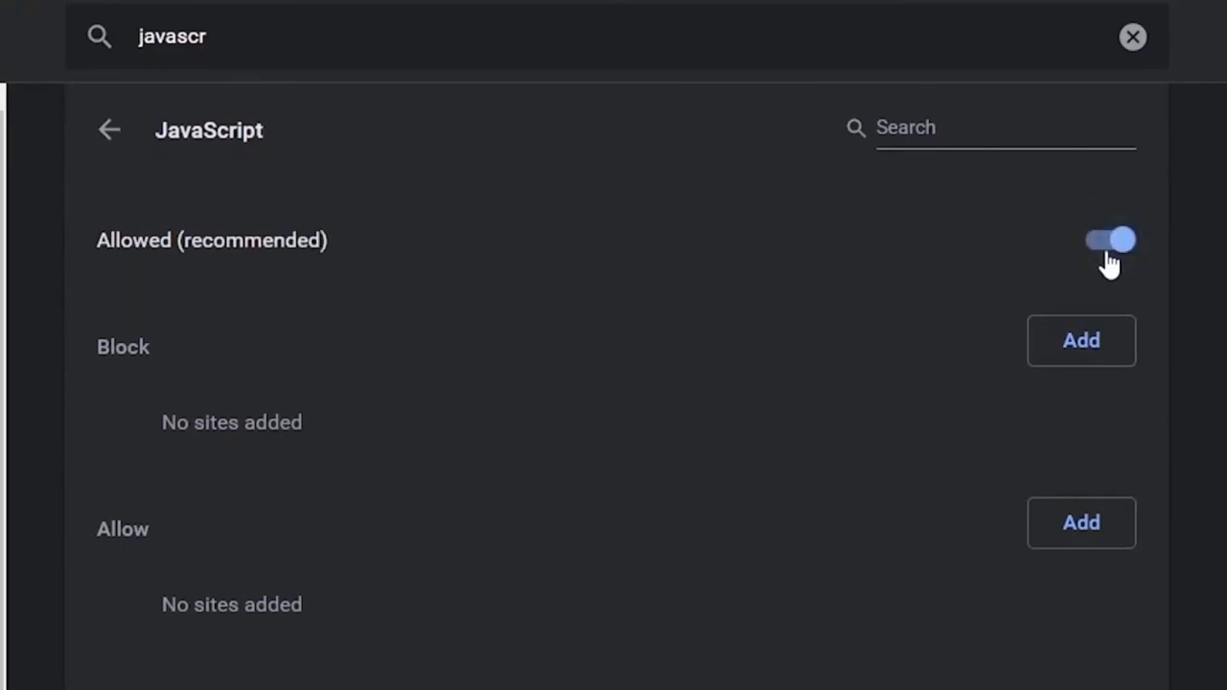